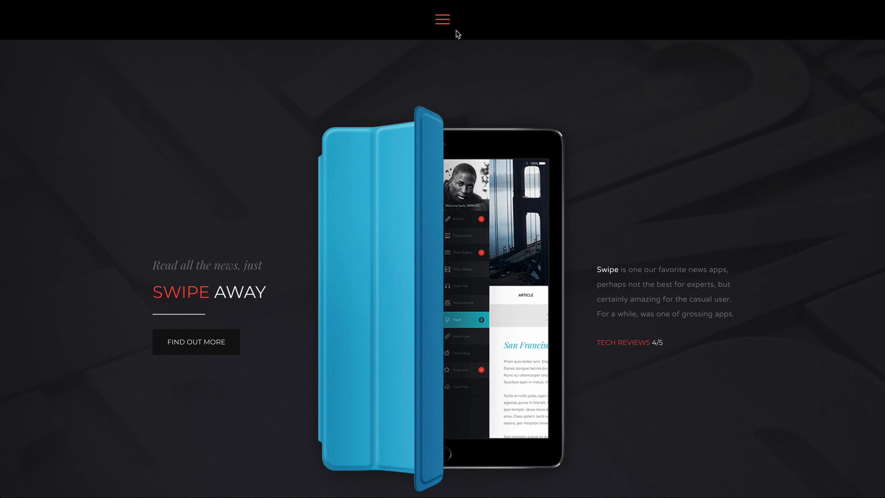
Test the finished hamburger menu popup and the back-to-top arrow on the live page.
click(445, 23)
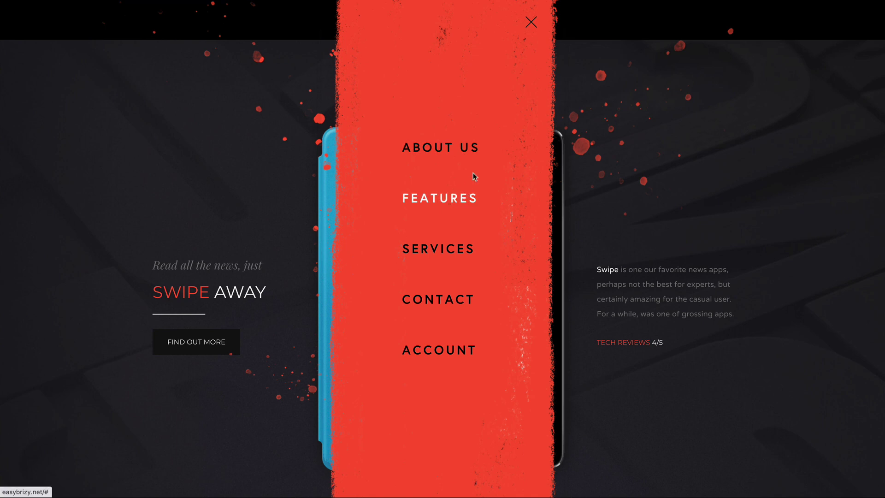
click(531, 22)
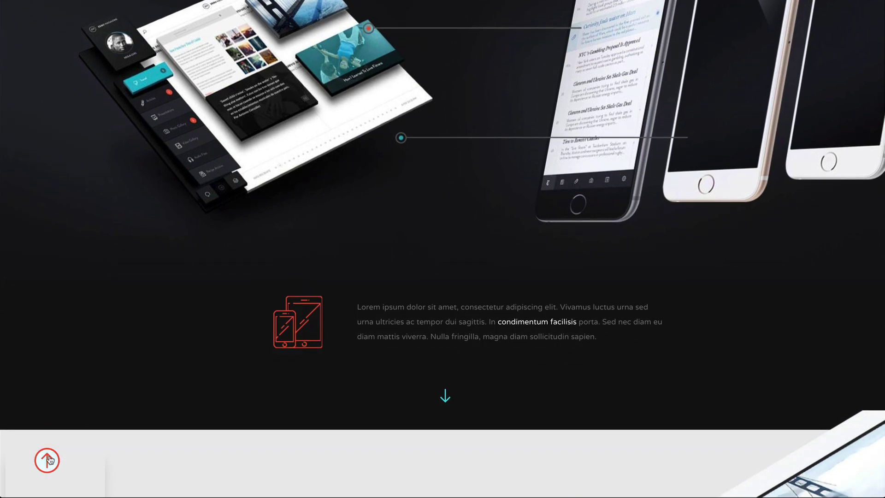
click(46, 459)
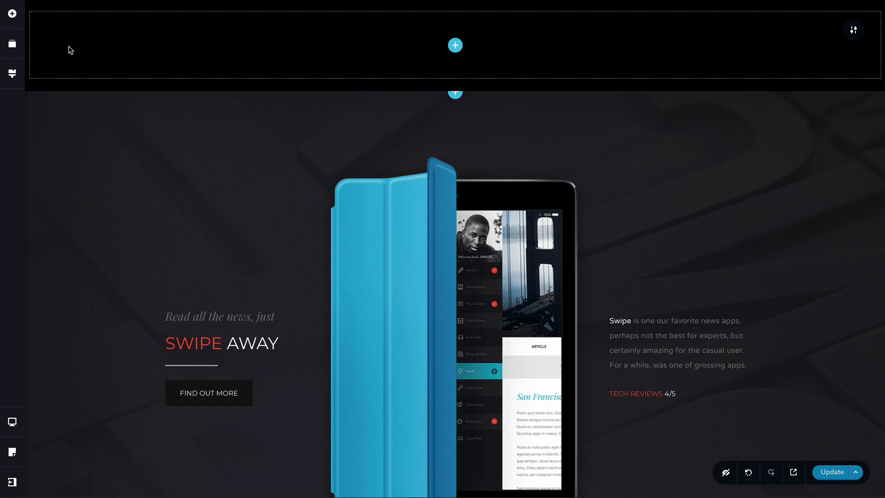
Add an Icon element to the empty top header section.
click(11, 13)
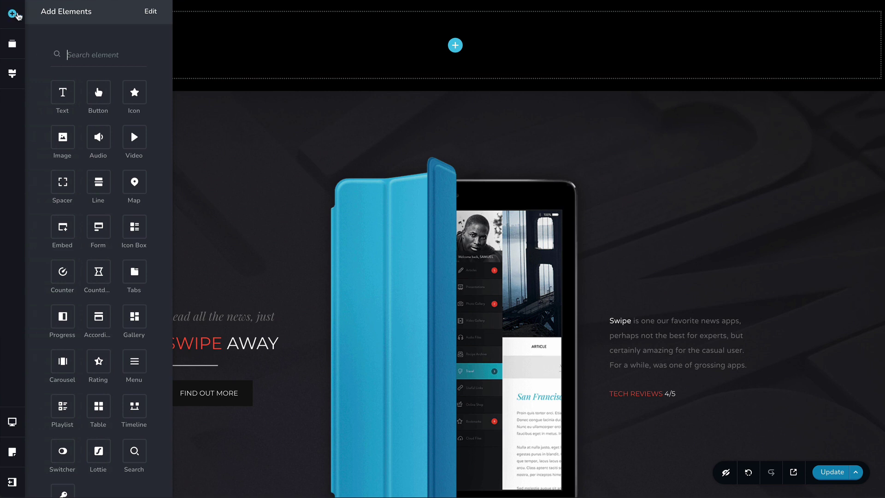
text(icon)
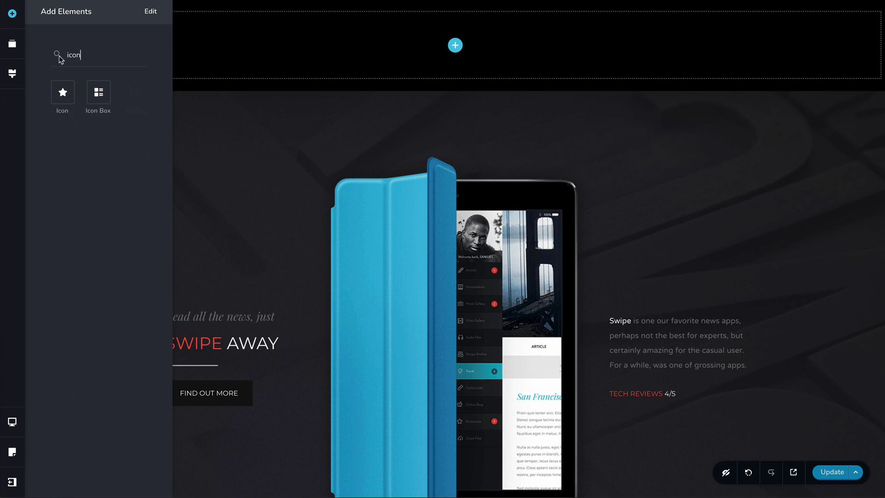
drag(62, 86, 452, 46)
Change the icon to the three-line text-lines glyph and set its size to 28px.
click(388, 56)
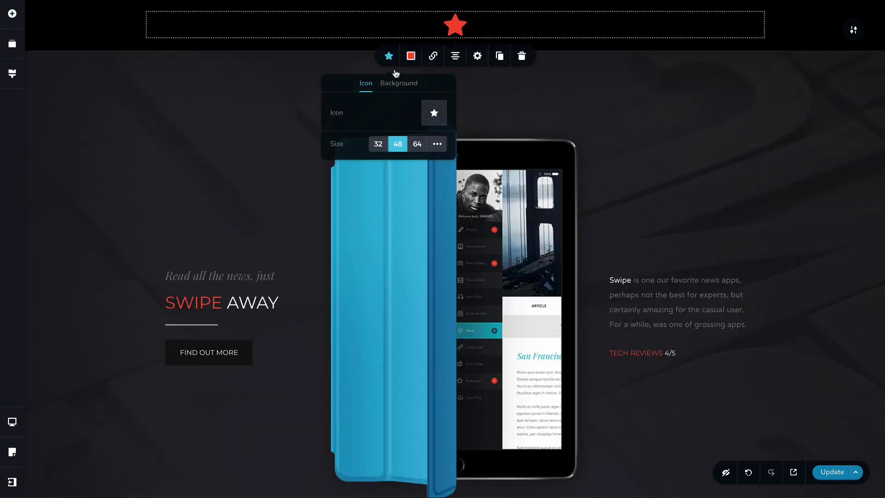
click(435, 117)
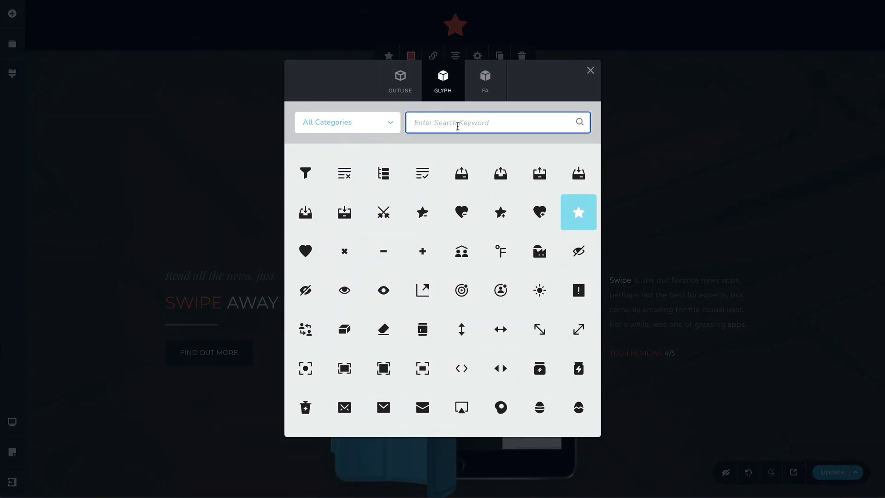
text(text)
click(428, 214)
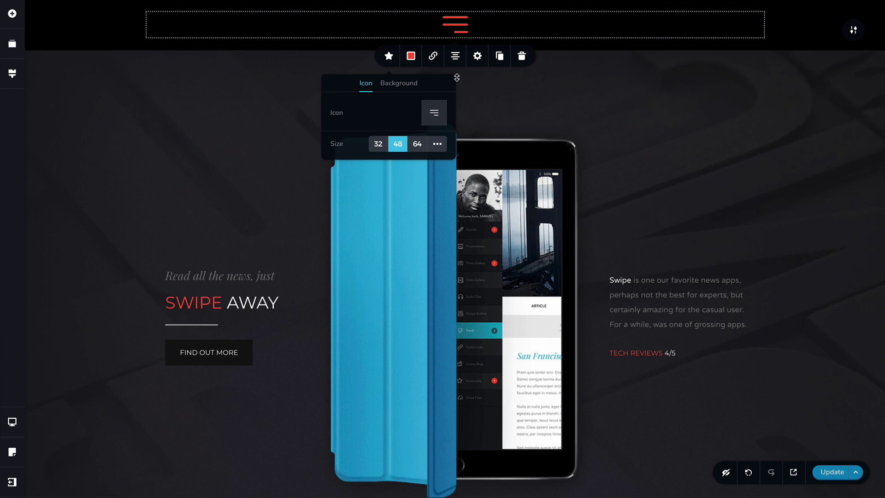
click(378, 144)
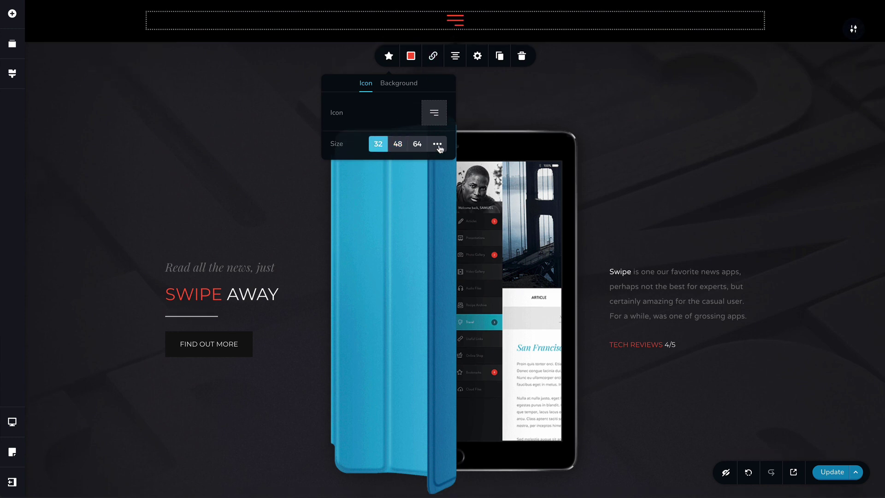
click(438, 145)
text(28)
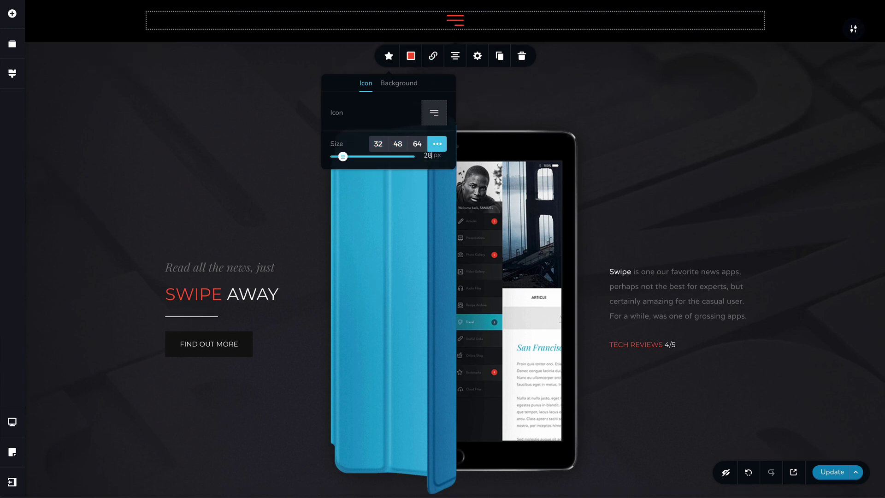
click(433, 58)
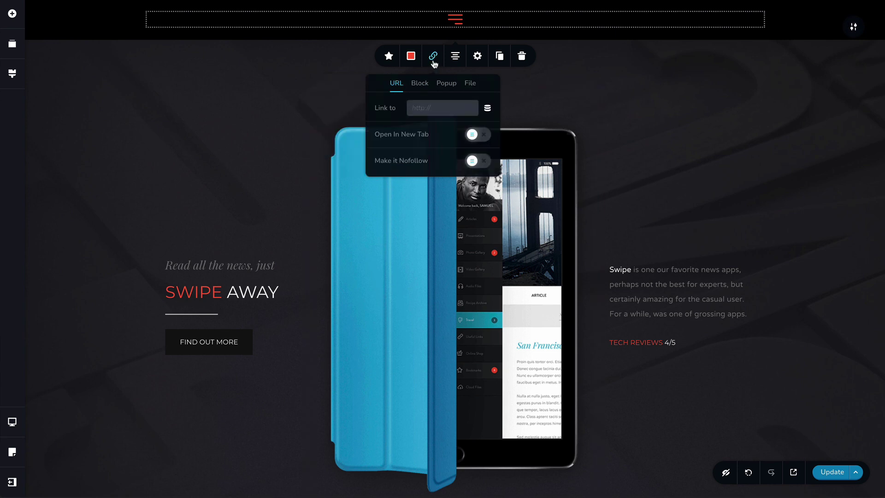
Link the menu icon to a new blank 'Create your own' popup and open it.
click(445, 85)
click(450, 124)
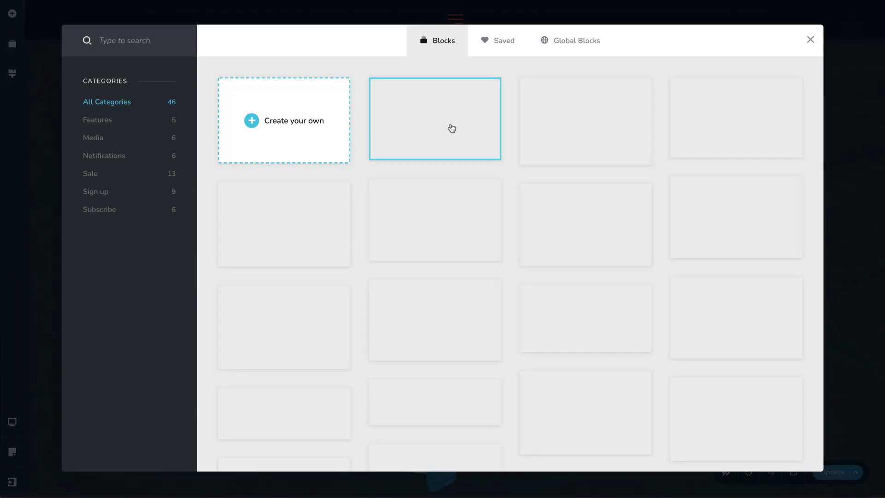
click(303, 107)
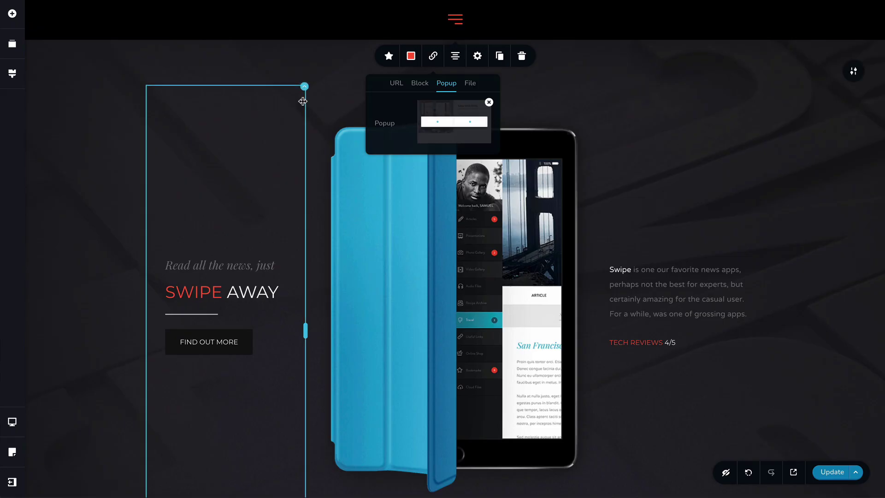
click(435, 134)
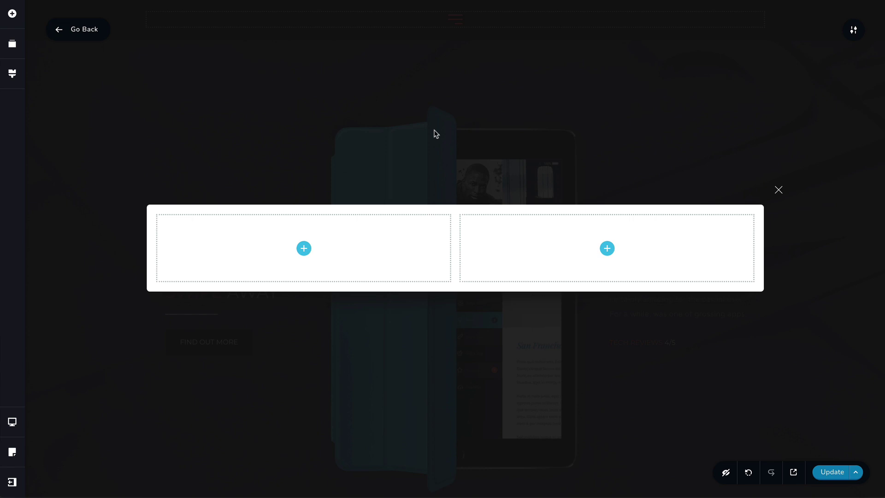
Delete the popup's left column and set the section overlay opacity to 0.
click(440, 228)
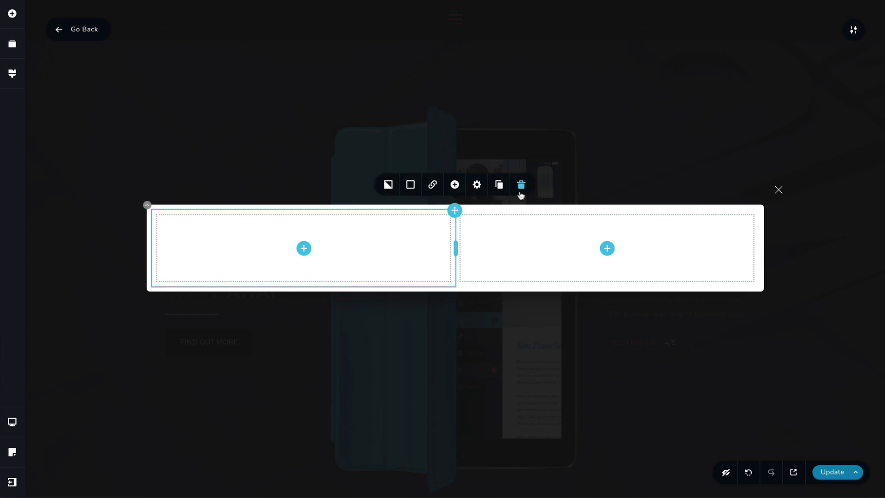
click(521, 185)
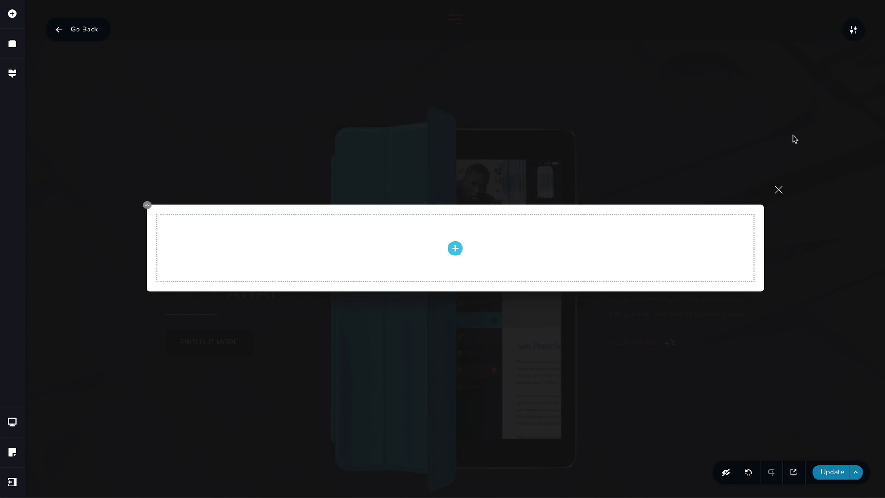
click(856, 31)
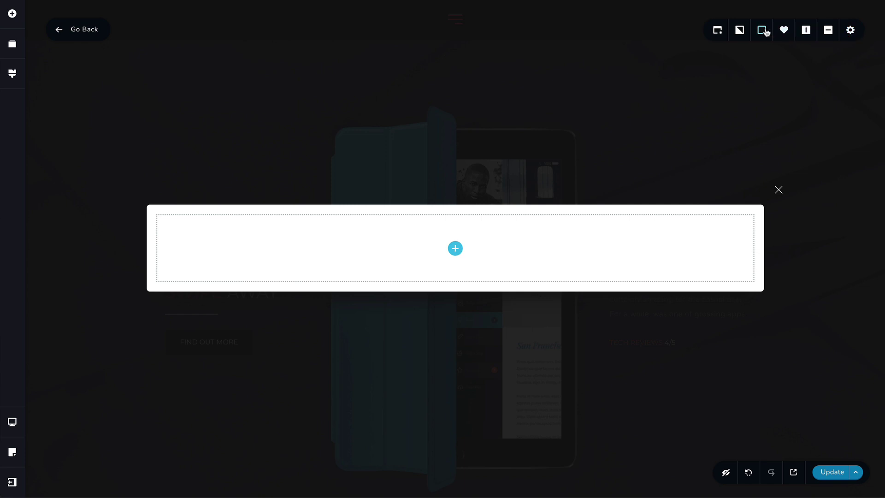
click(763, 30)
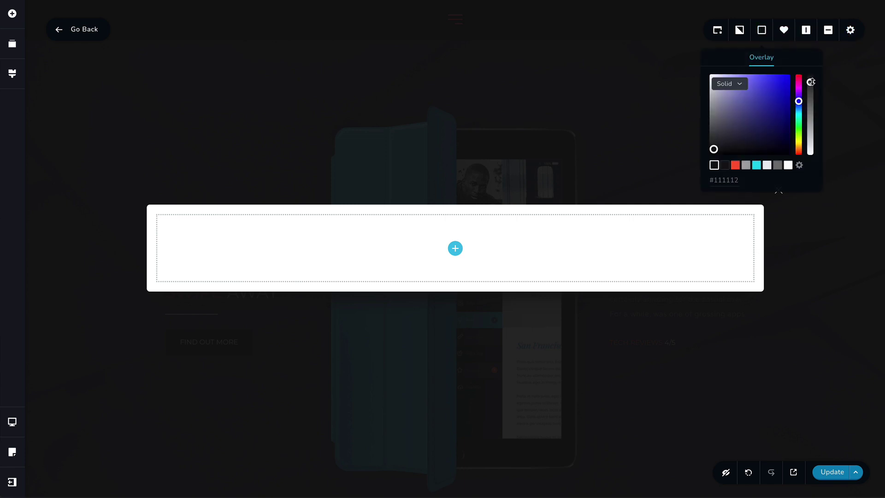
drag(811, 82, 811, 156)
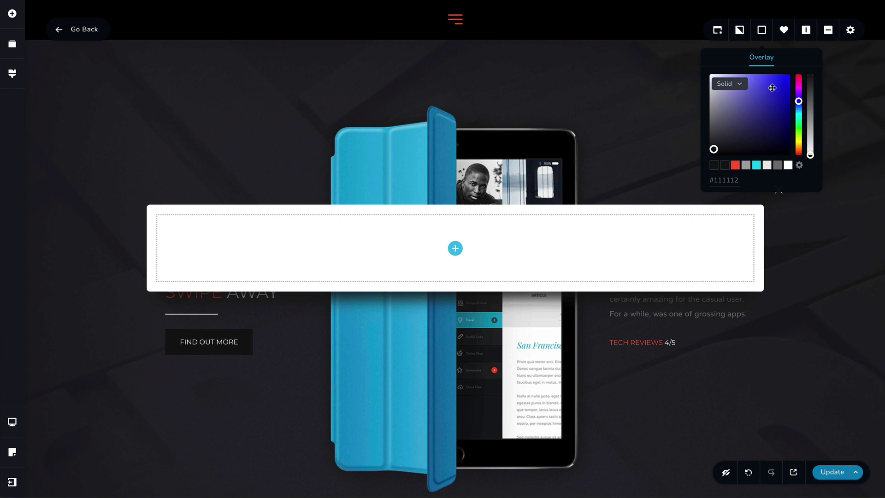
Set sparks.png as the popup section's background image.
click(739, 36)
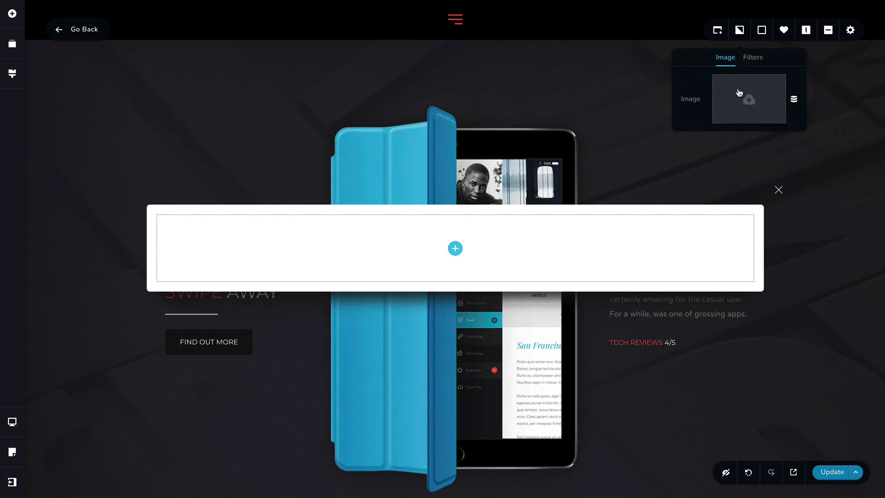
click(740, 91)
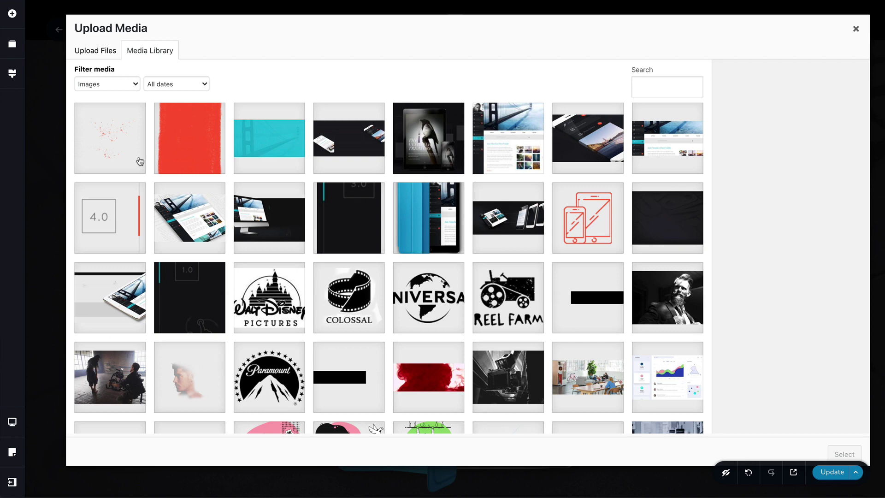
click(122, 154)
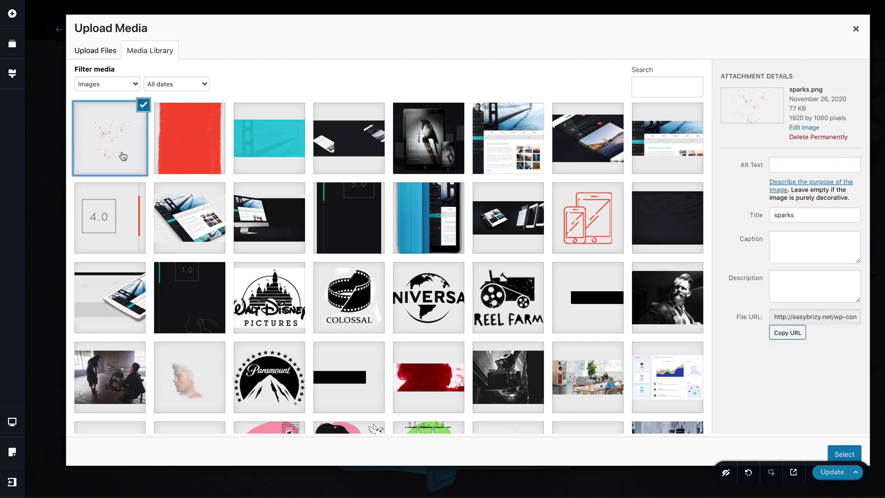
click(844, 454)
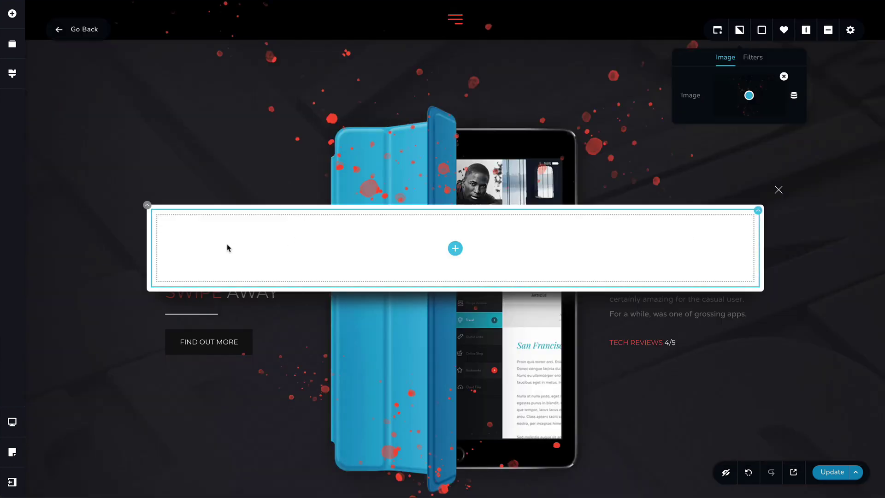
Make the row's white colour fully transparent and give it the menu-bg.png background image.
click(147, 205)
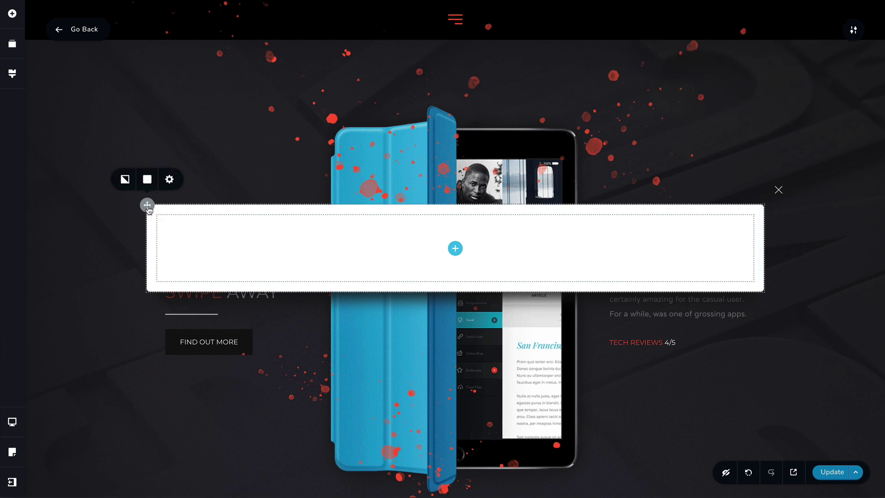
click(147, 179)
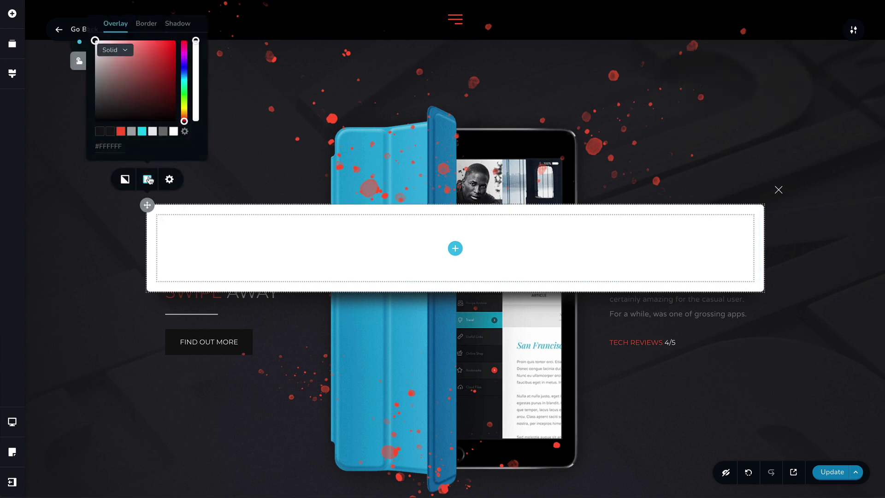
drag(197, 42, 196, 121)
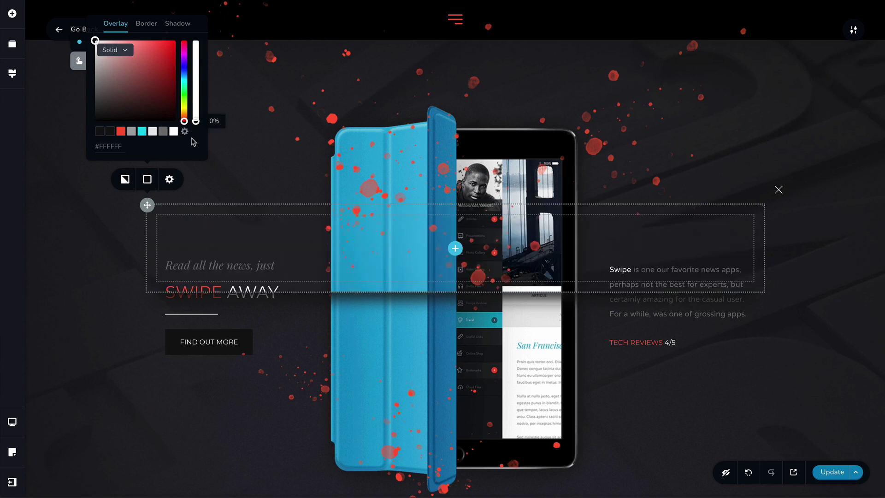
click(131, 181)
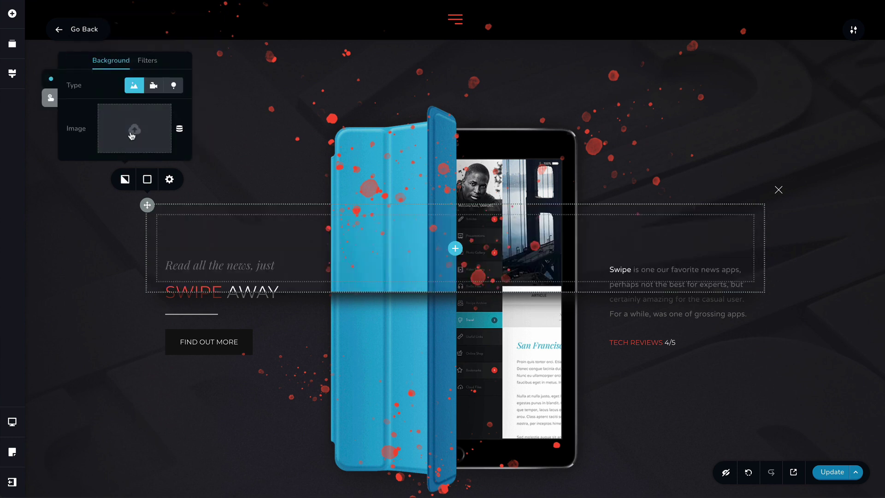
click(131, 133)
click(177, 145)
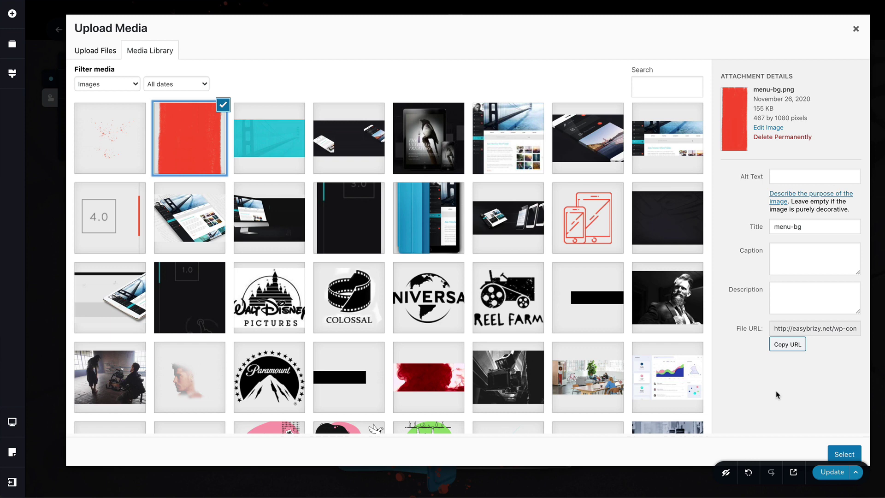
click(838, 454)
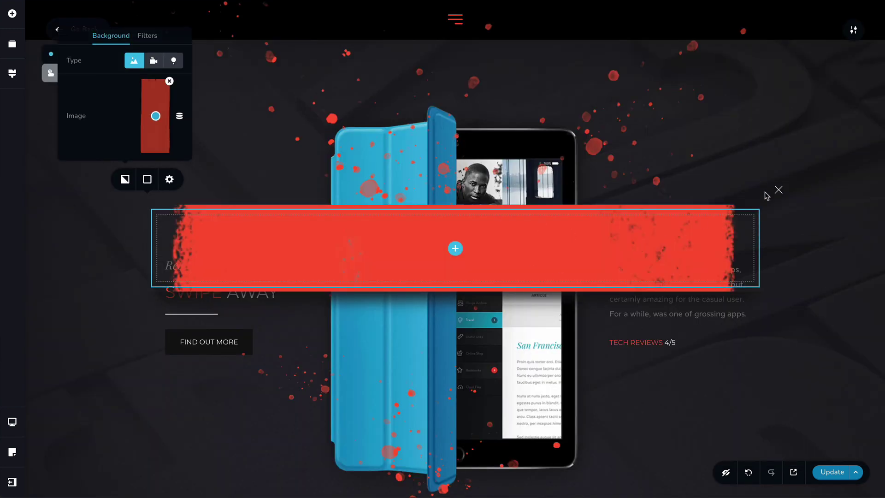
Set the popup row's height to Full Height and its width to 460 px.
click(853, 31)
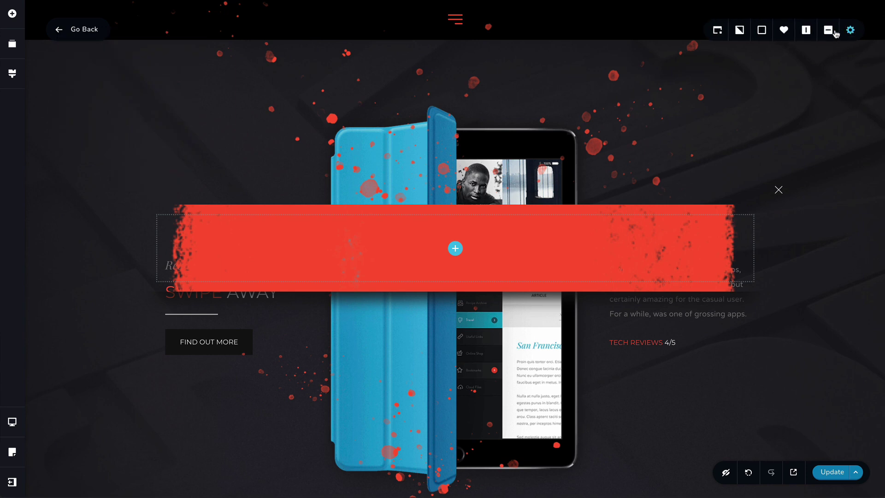
click(851, 31)
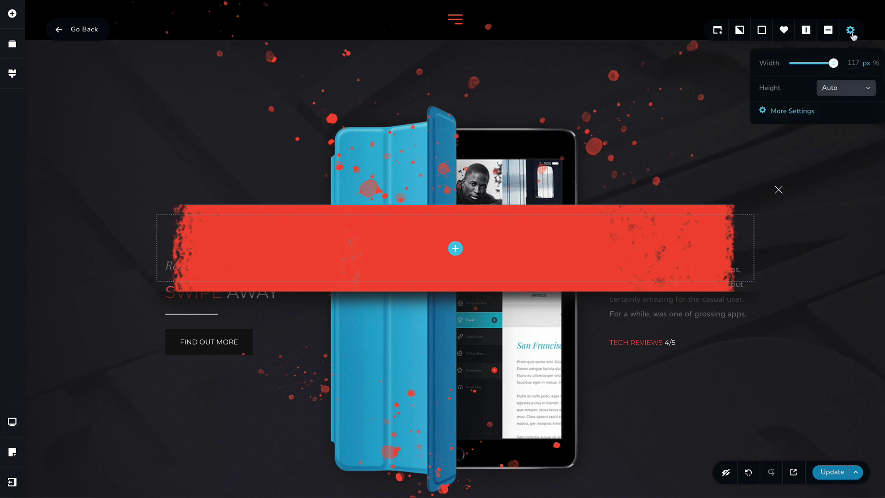
click(843, 94)
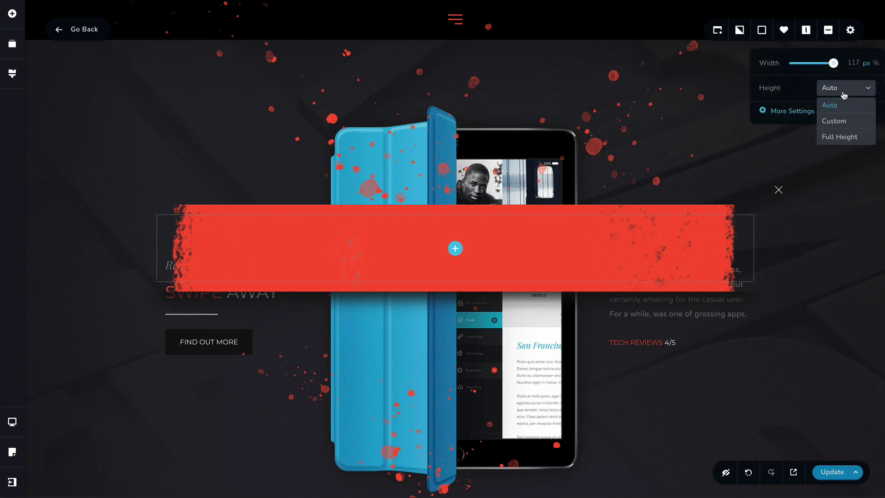
click(851, 138)
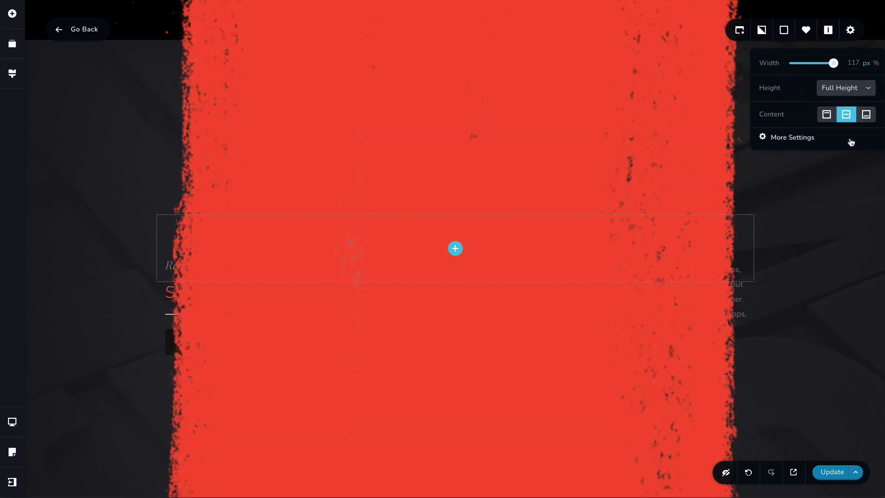
double_click(852, 65)
text(460)
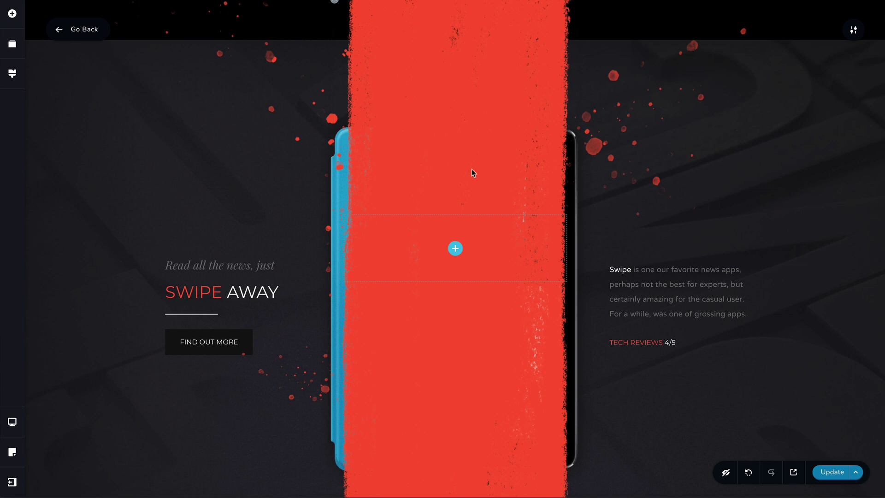
Add a Menu element to the popup showing Main Menu in vertical orientation.
click(13, 14)
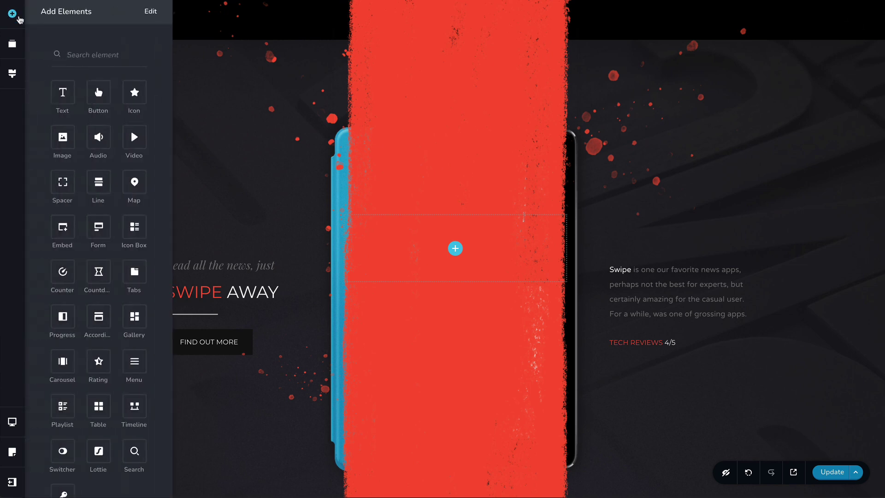
text(menu)
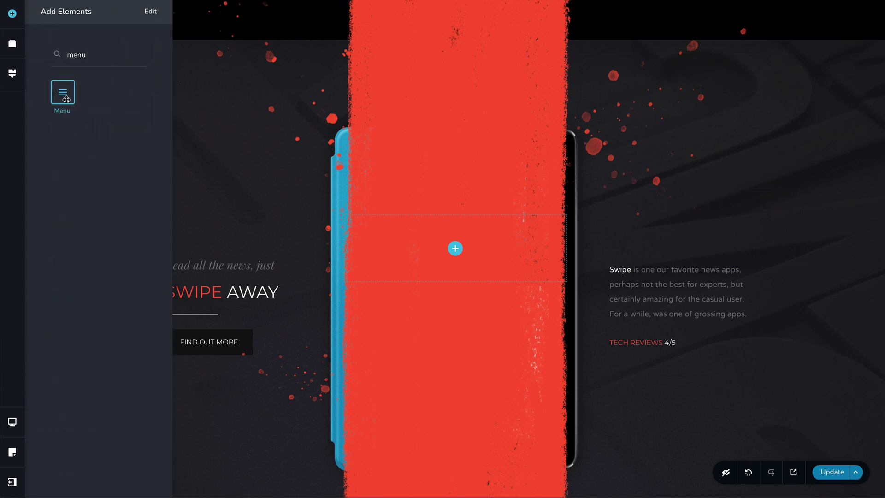
drag(67, 100, 459, 257)
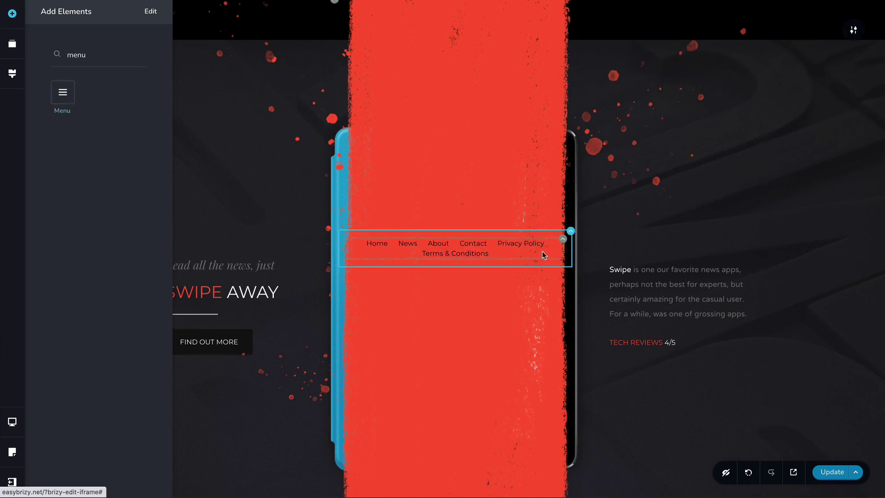
click(559, 241)
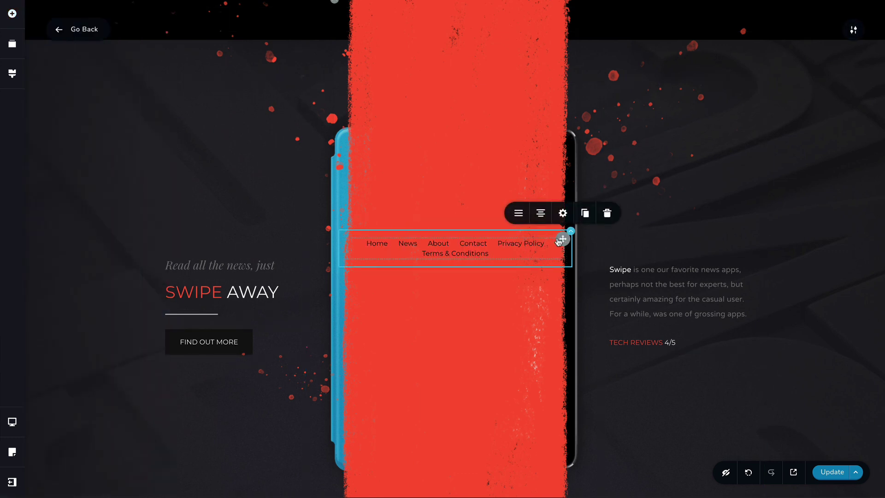
click(518, 213)
click(552, 108)
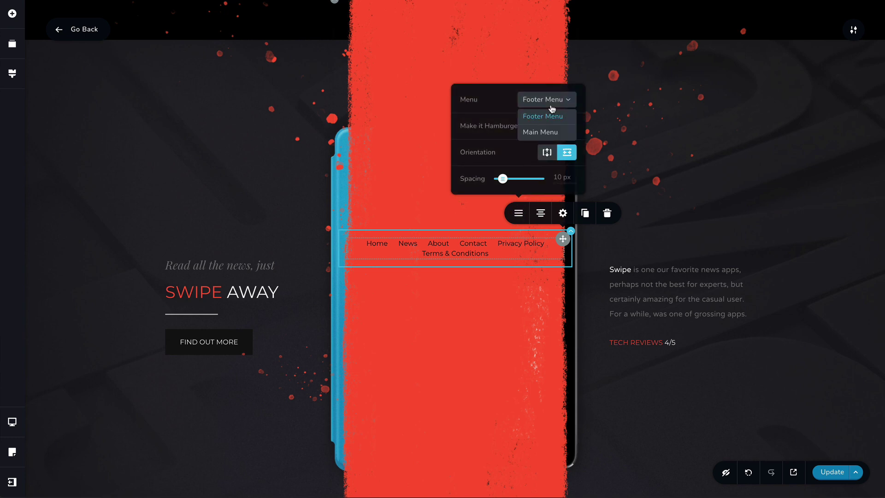
click(550, 133)
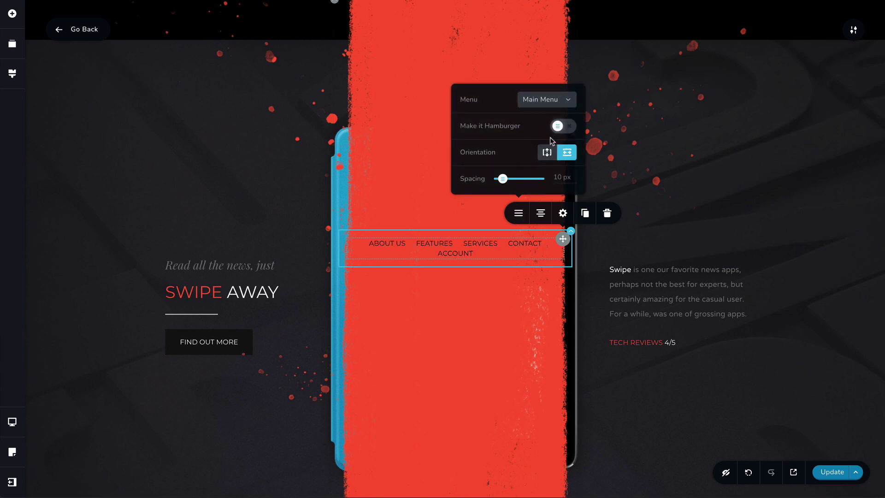
click(548, 153)
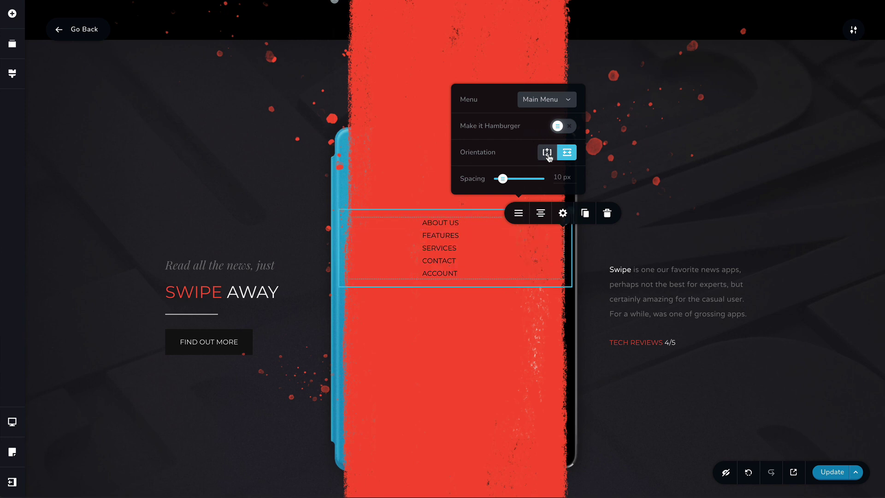
Style the menu items at 38% width in Europa 24 px Bold.
click(442, 230)
click(411, 213)
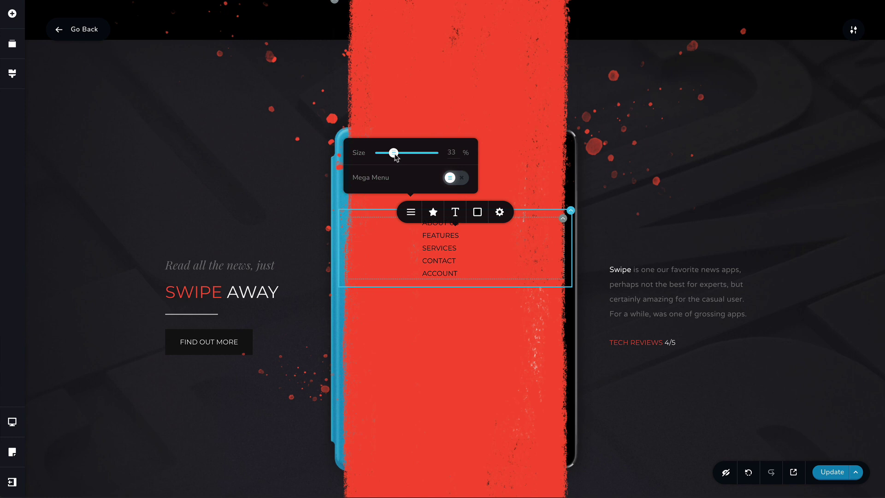
drag(395, 155, 398, 156)
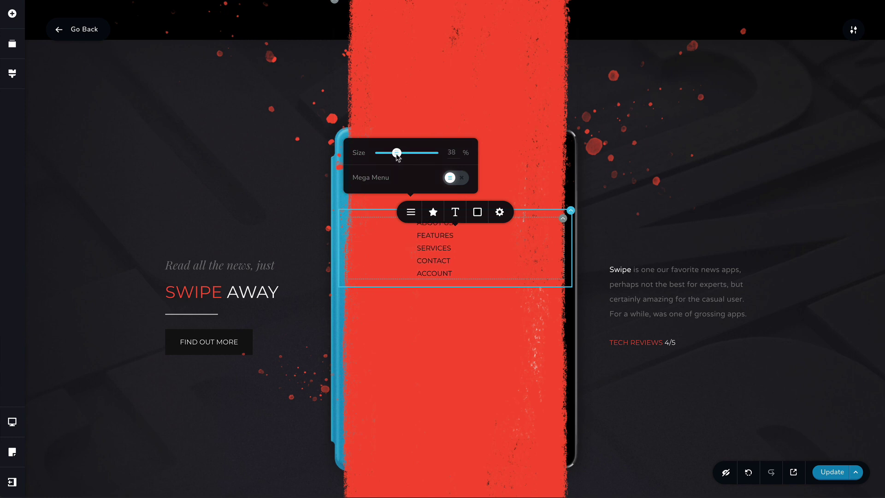
click(455, 212)
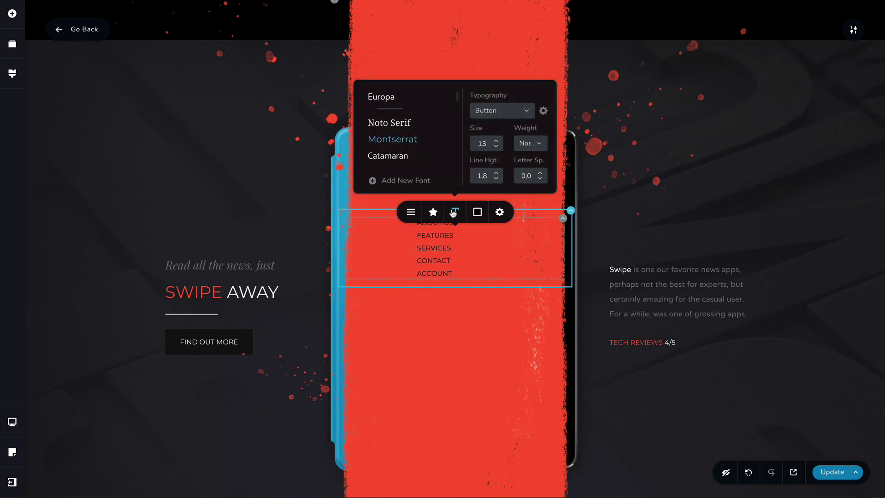
click(398, 106)
double_click(482, 145)
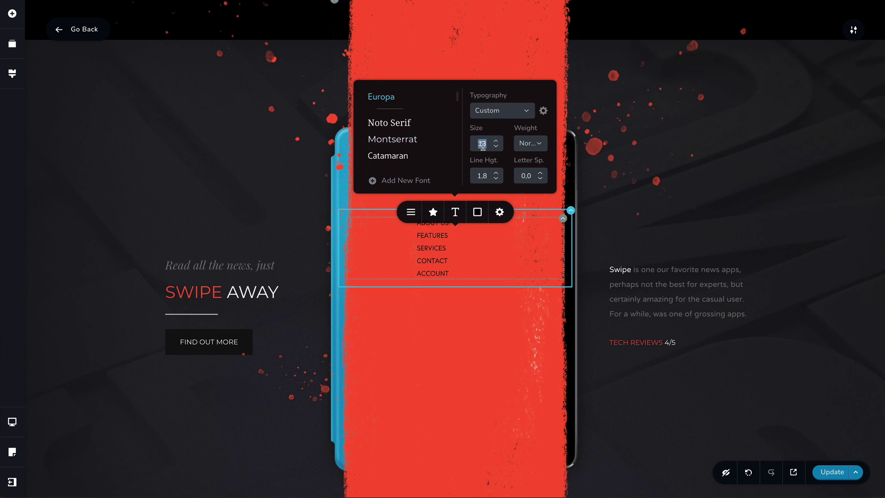
text(24)
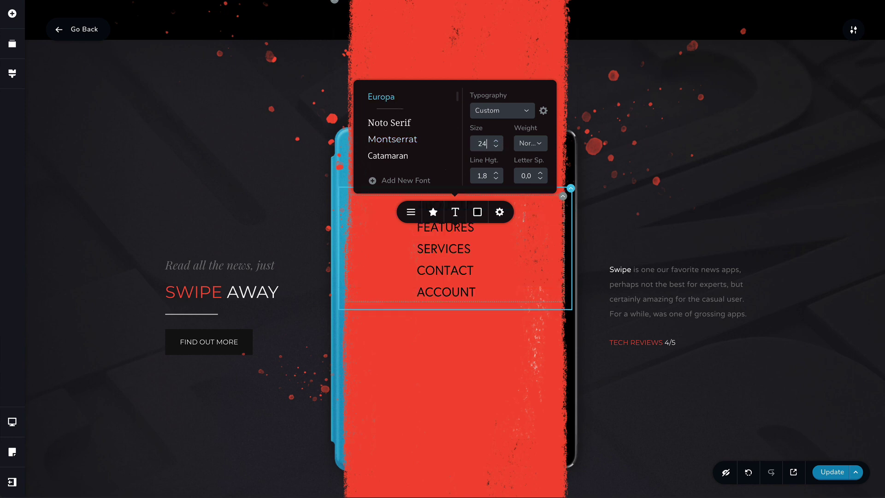
click(536, 148)
click(533, 178)
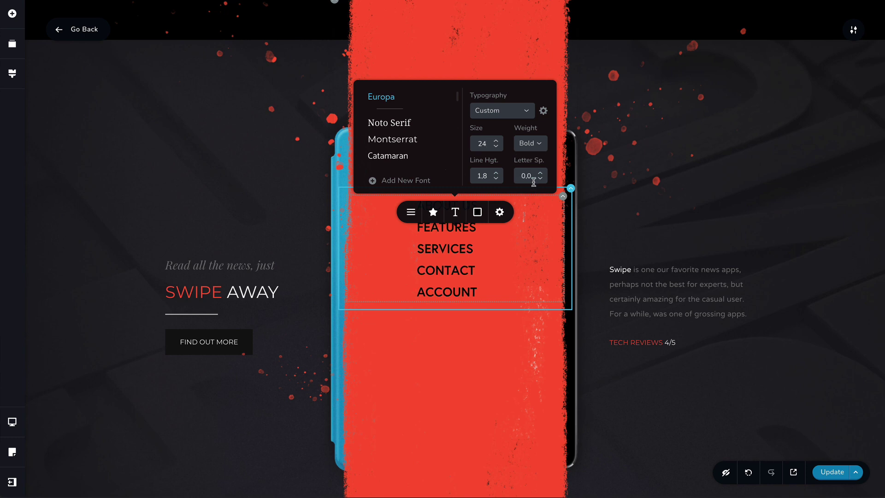
Increase the menu item spacing and make the text turn white on hover.
click(560, 197)
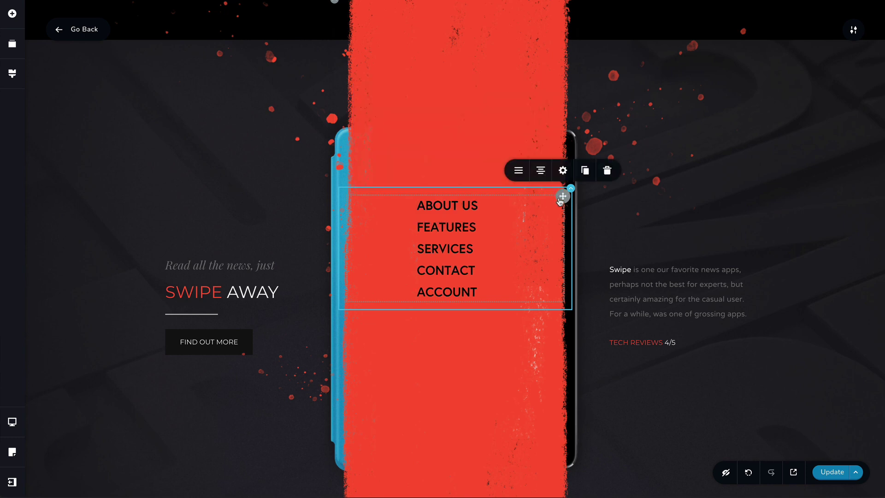
click(520, 171)
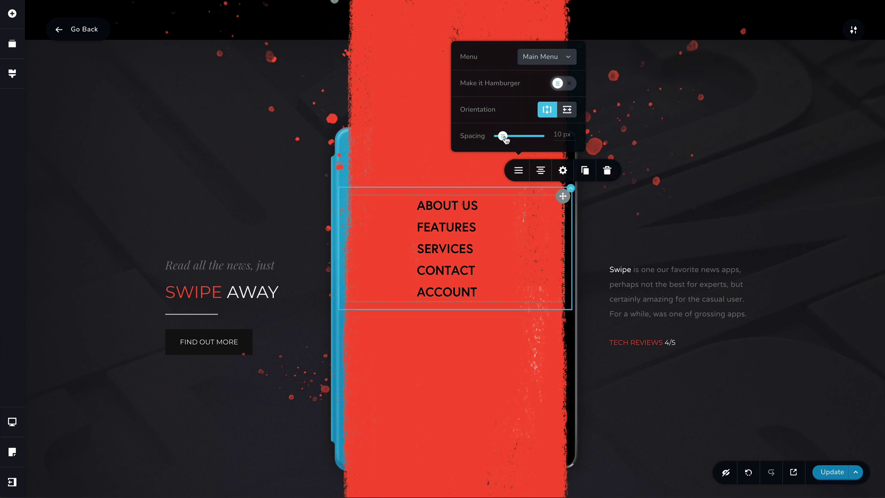
drag(503, 135, 538, 137)
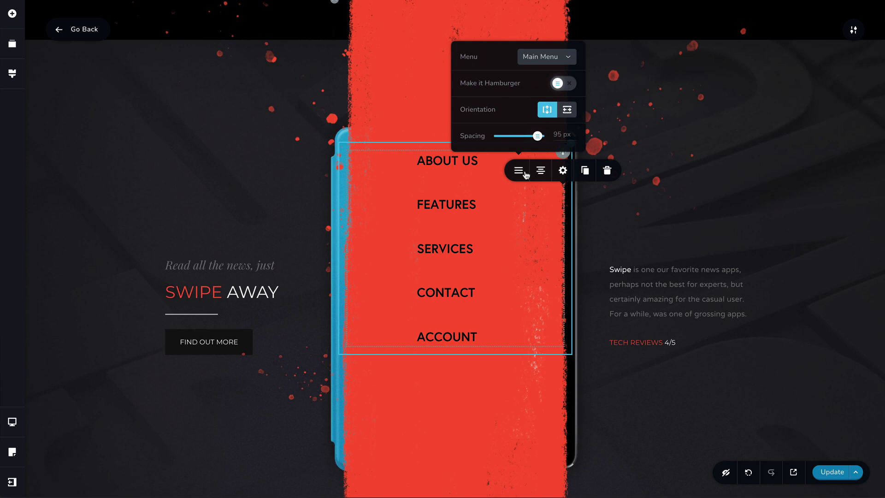
click(447, 207)
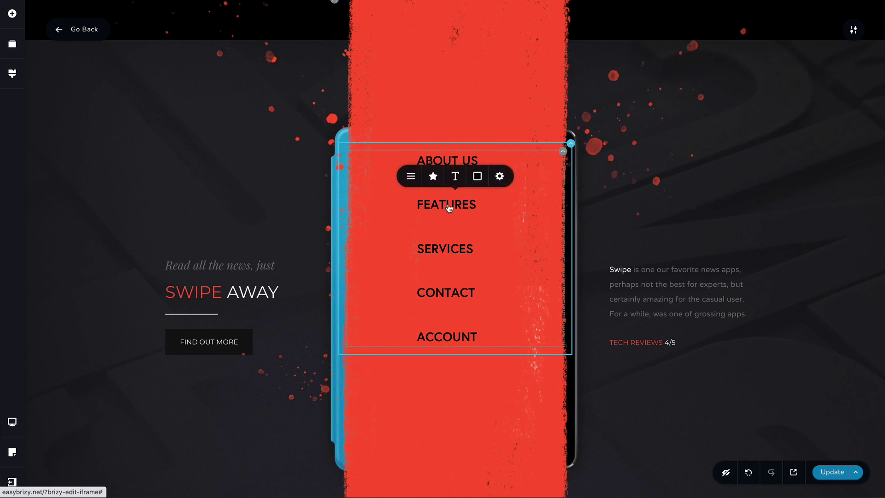
click(480, 178)
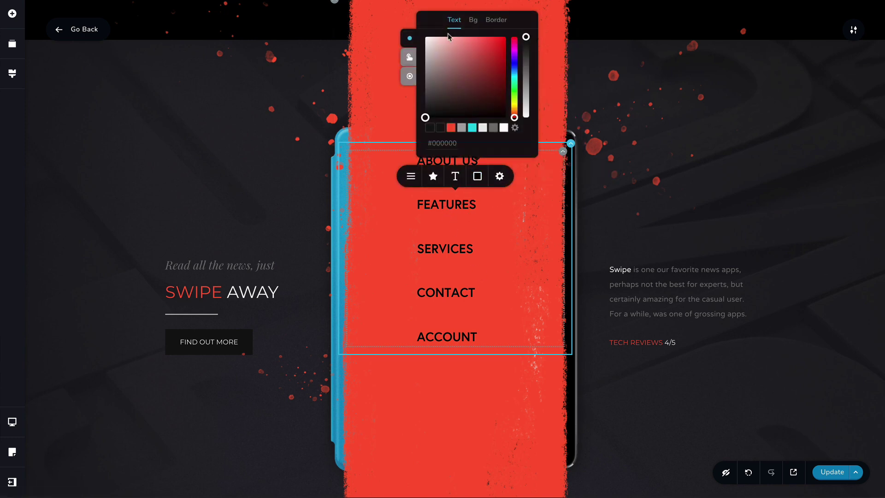
click(410, 59)
click(505, 129)
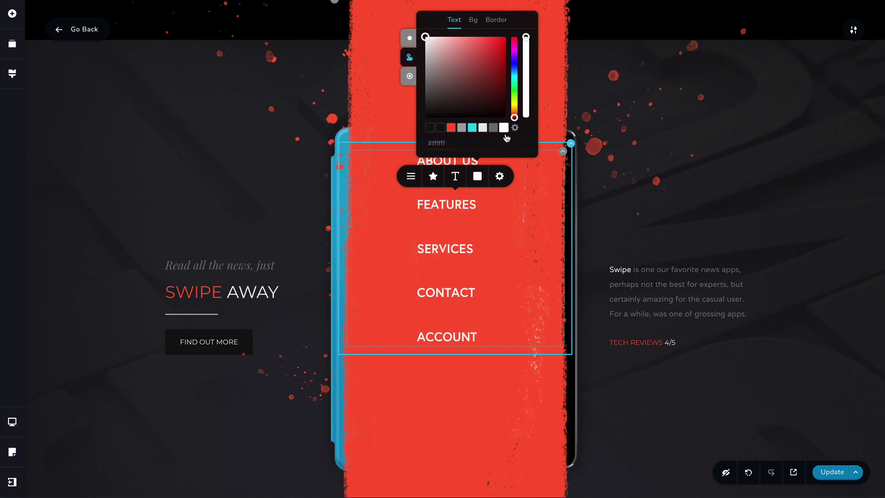
click(457, 400)
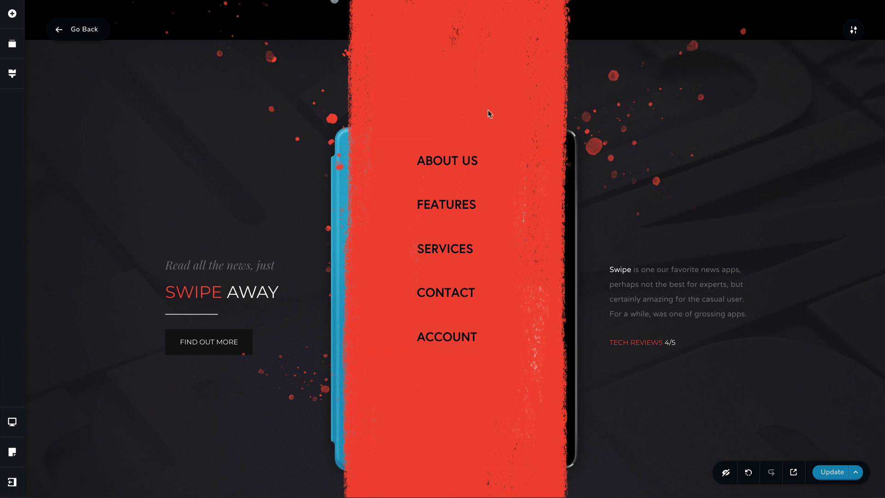
Switch the popup height to fit its content.
mouse_move(852, 29)
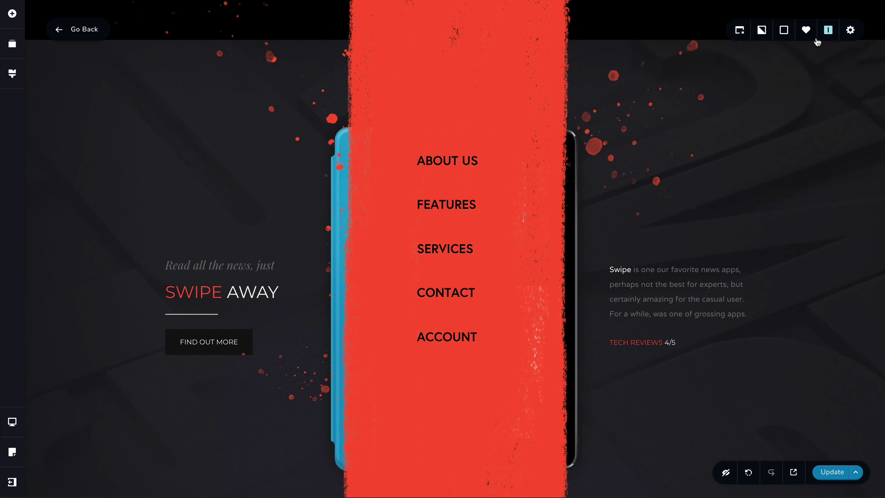
click(850, 31)
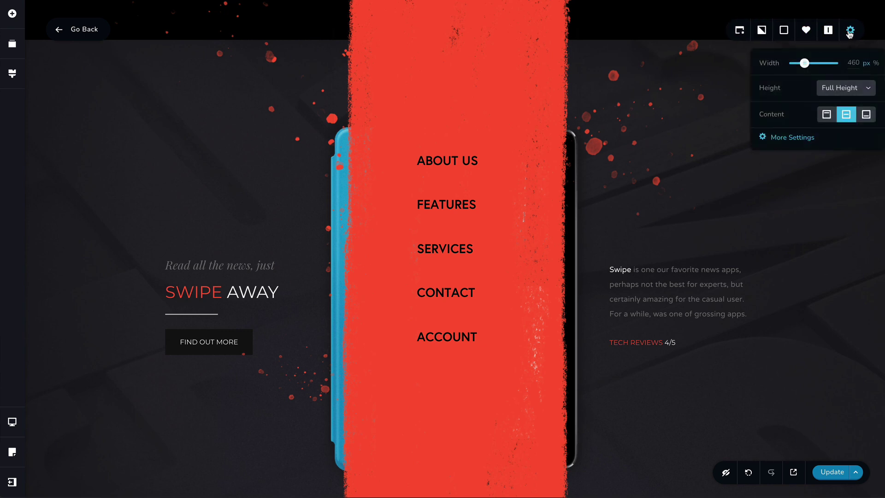
click(843, 94)
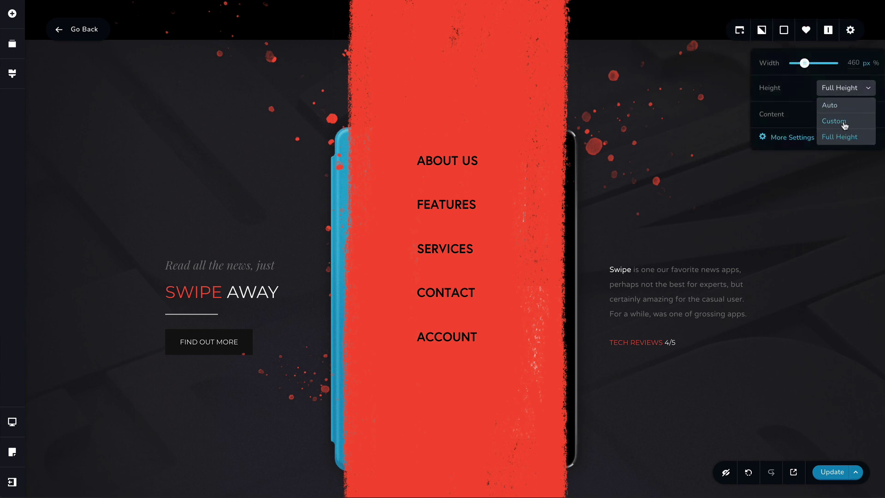
click(846, 112)
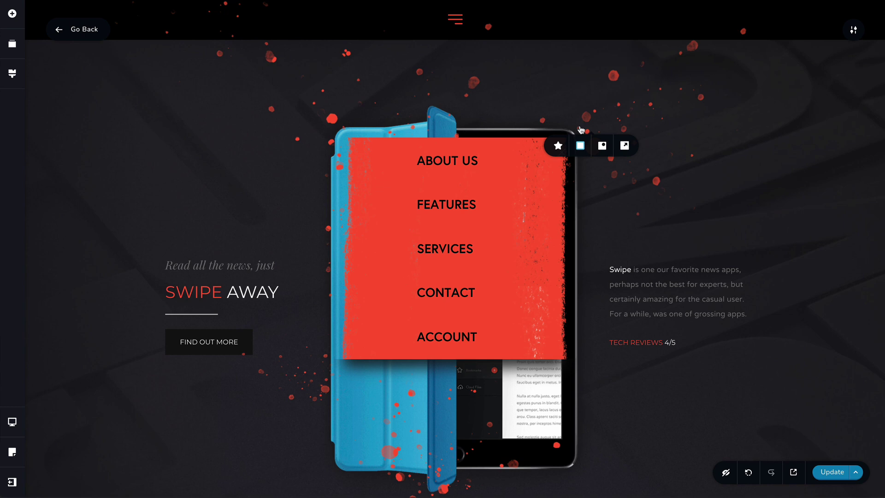
Move the popup's close X further in from the edge and enlarge it to size 24.
mouse_move(564, 158)
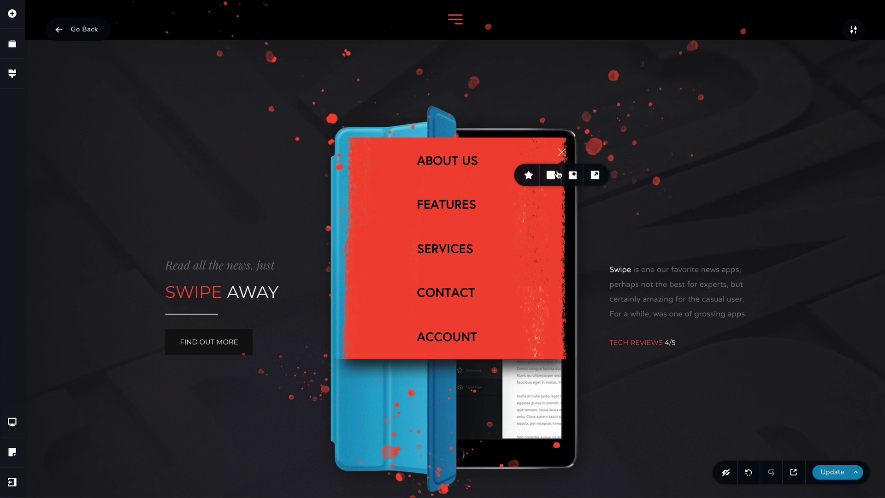
click(529, 175)
drag(541, 227, 544, 252)
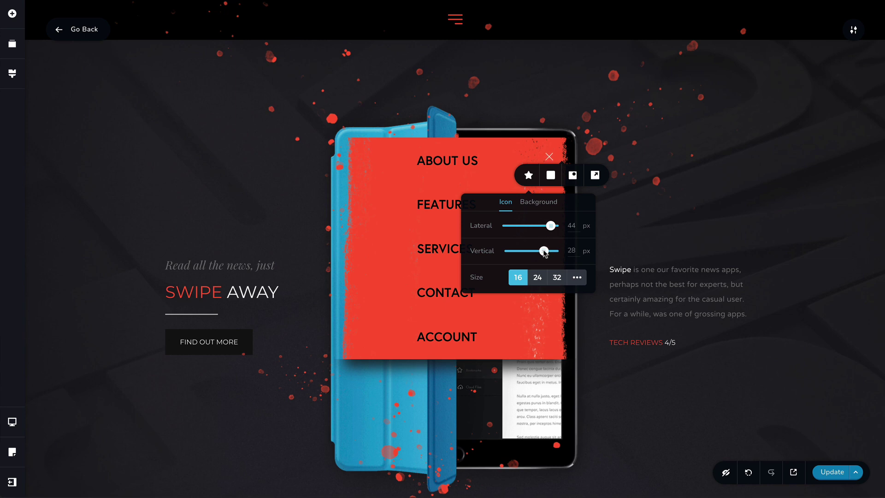
click(529, 177)
click(529, 178)
click(539, 278)
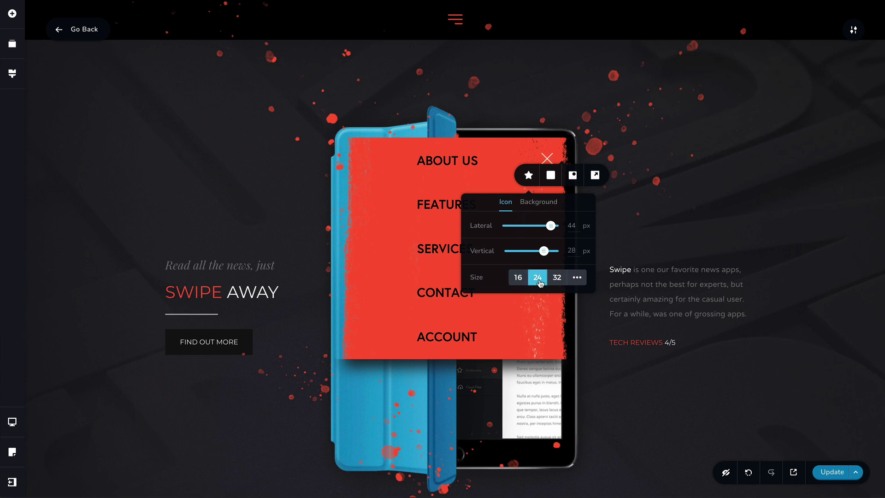
Set the menu text colour to near-black #111112 with white on hover.
click(551, 176)
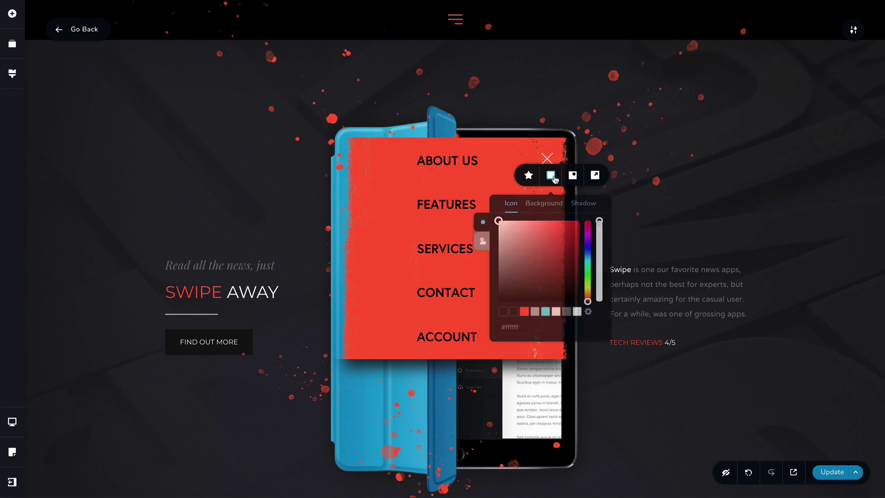
click(508, 312)
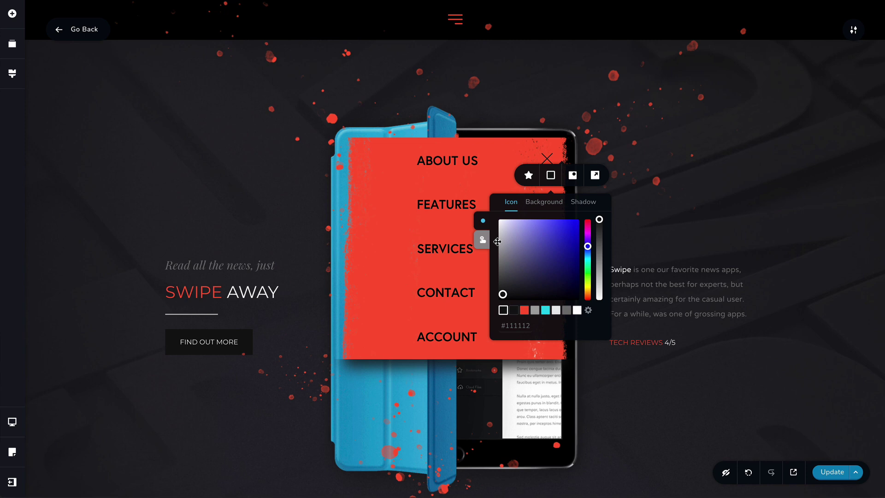
click(483, 240)
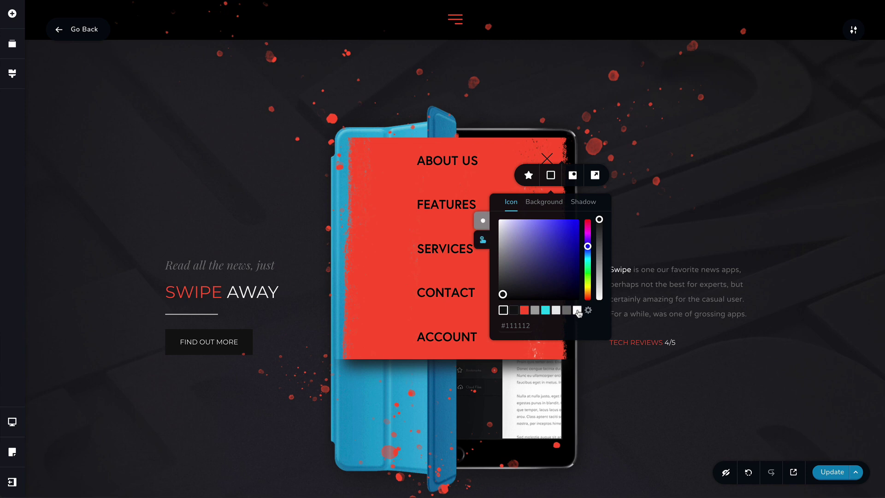
click(578, 312)
click(493, 184)
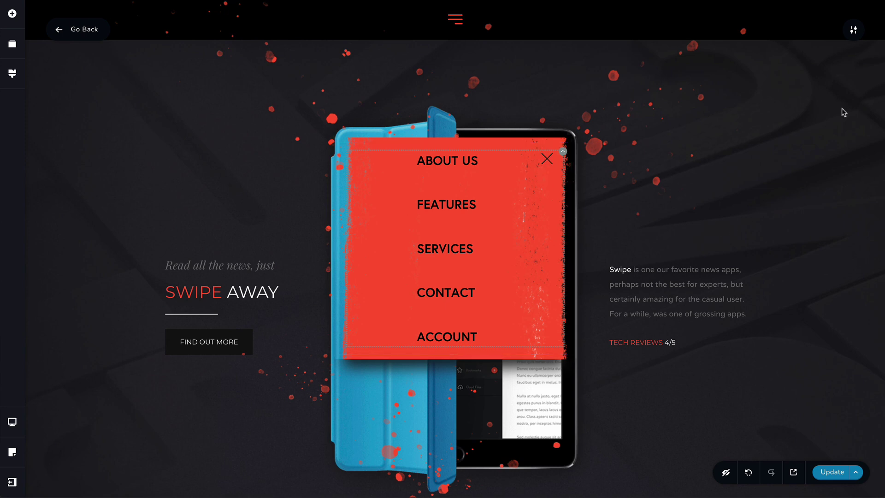
Return the popup to Full Height, save the page with Update, and view it live.
click(850, 31)
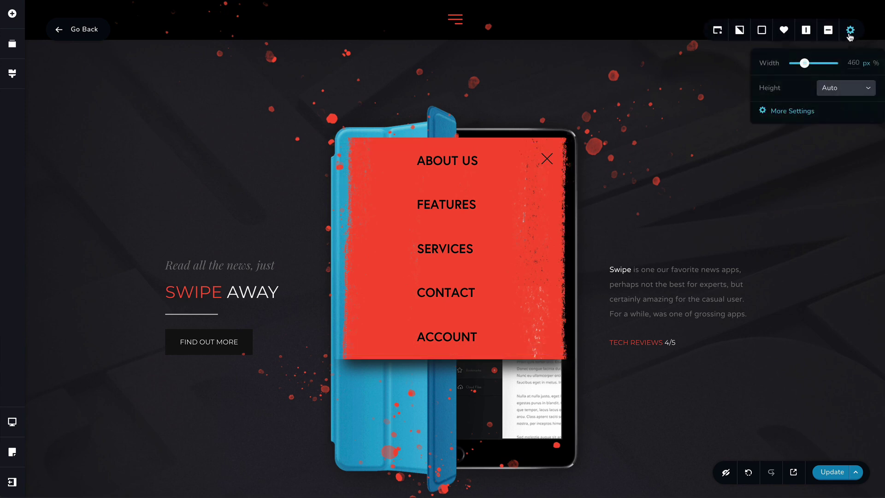
click(841, 88)
click(839, 138)
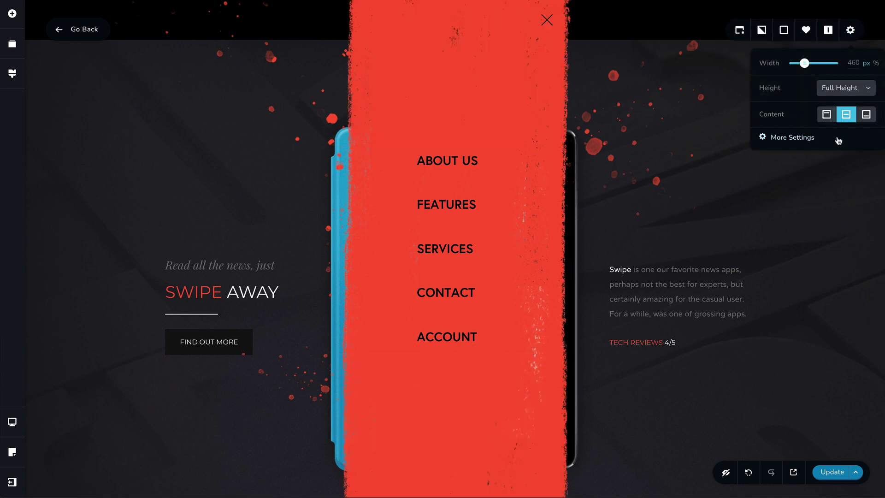
click(725, 202)
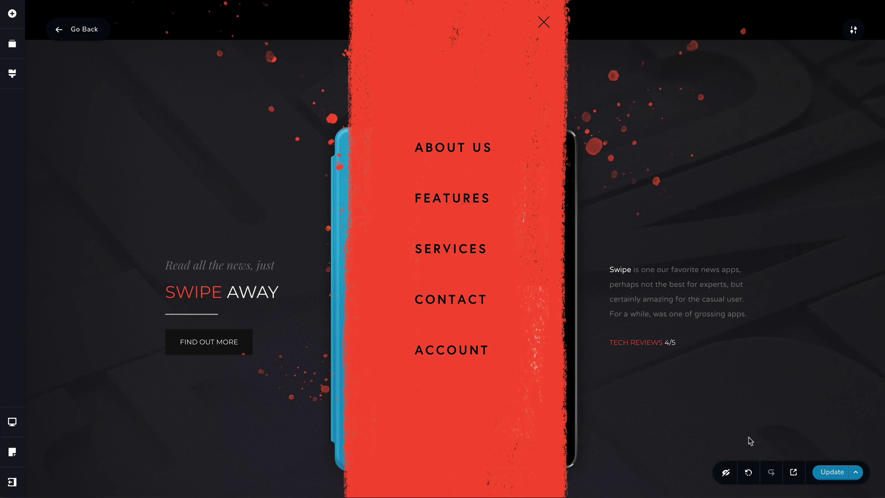
click(827, 475)
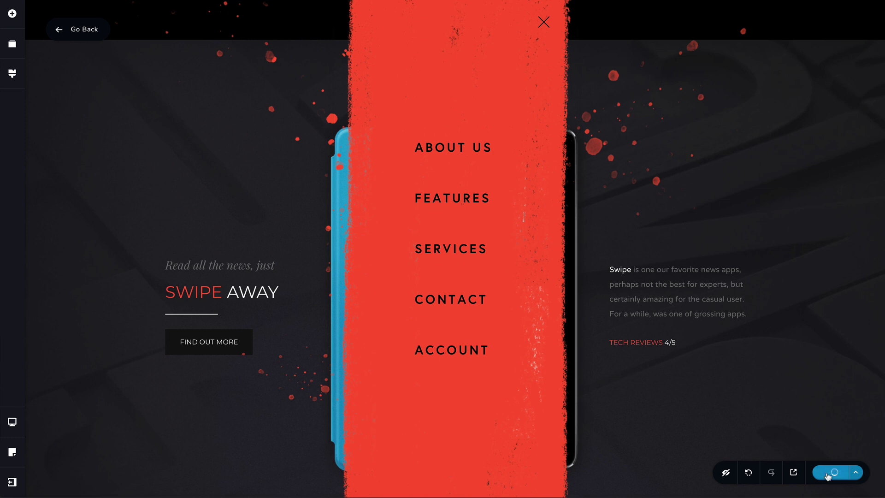
click(793, 474)
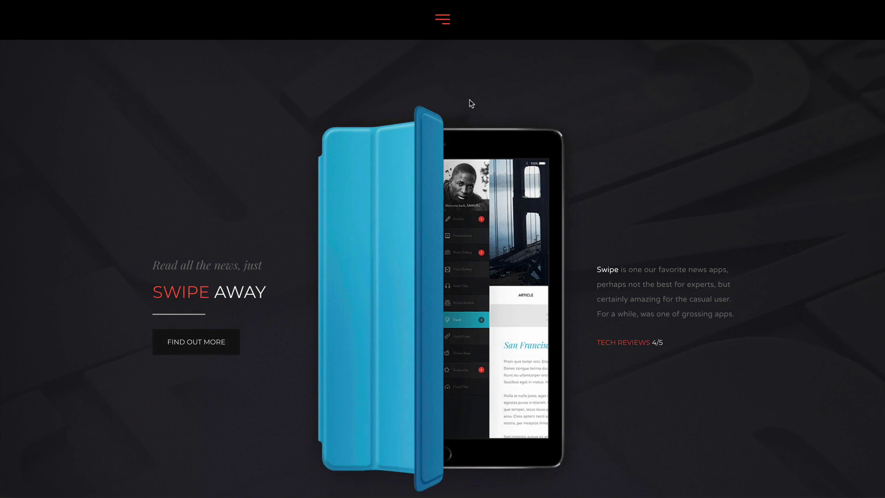
Click the hamburger on the live page to confirm the red full-height menu opens.
click(443, 23)
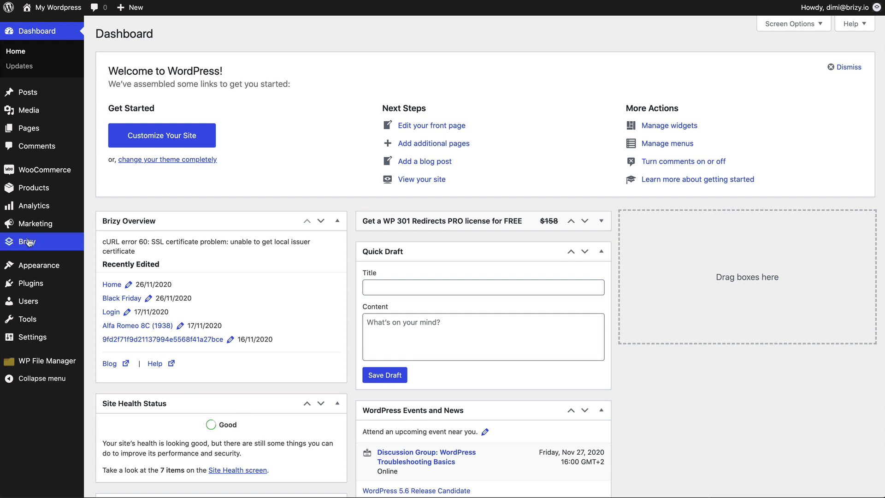
Create a new popup titled 'Back to top' under Brizy Popups and publish it.
mouse_move(78, 244)
click(108, 259)
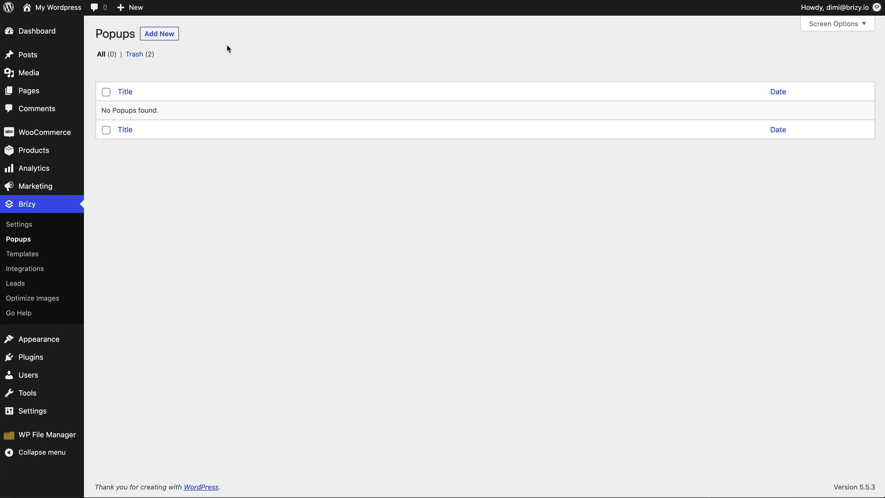
click(174, 38)
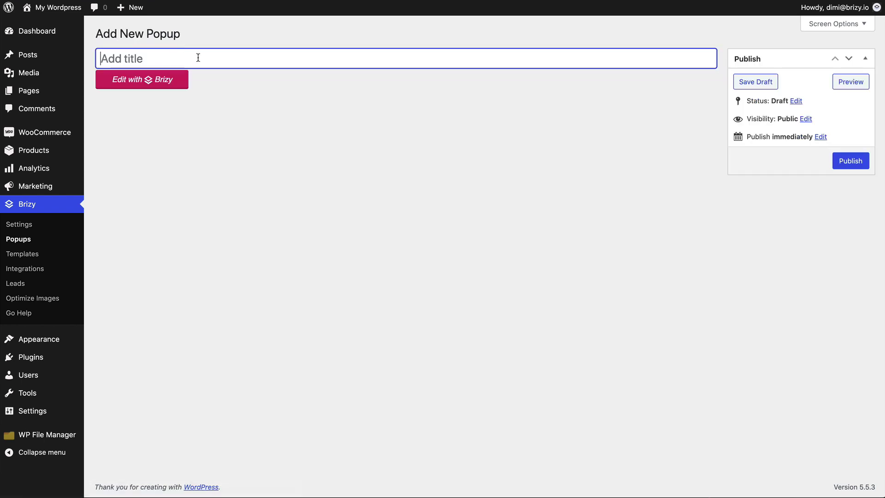
text(Back to top)
click(851, 161)
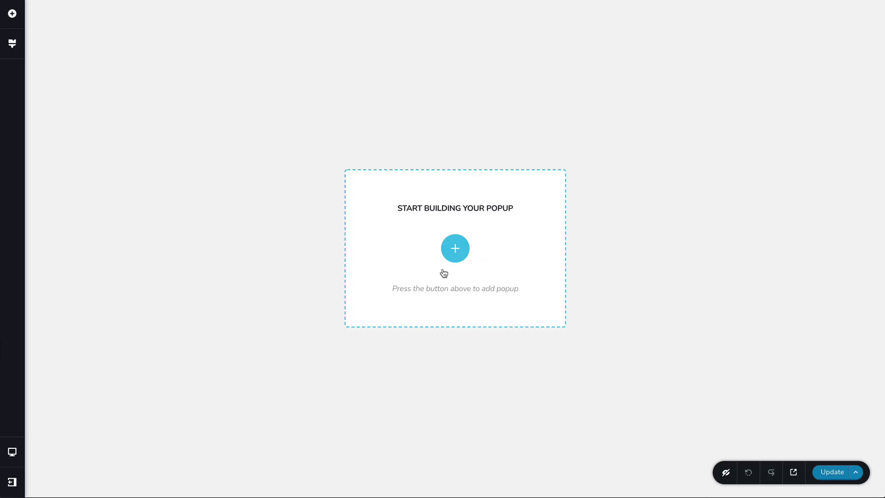
Start the popup from a blank 'Create your own' block and add an Icon element.
click(451, 257)
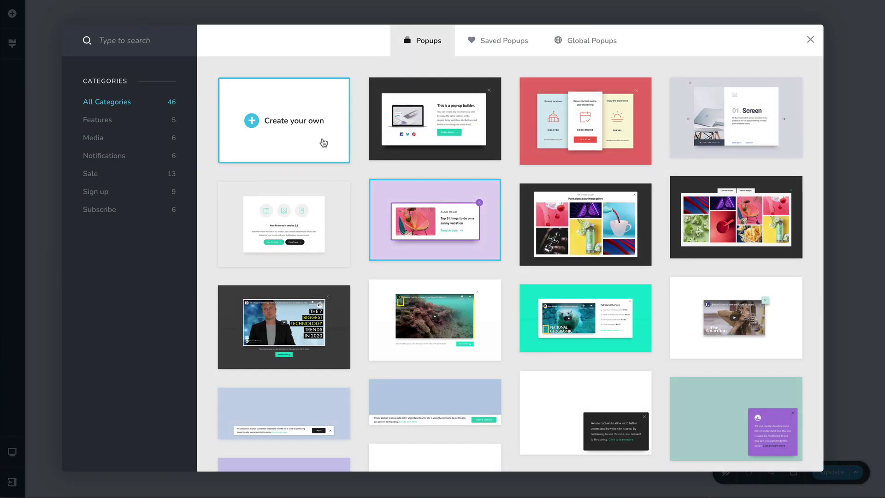
click(324, 143)
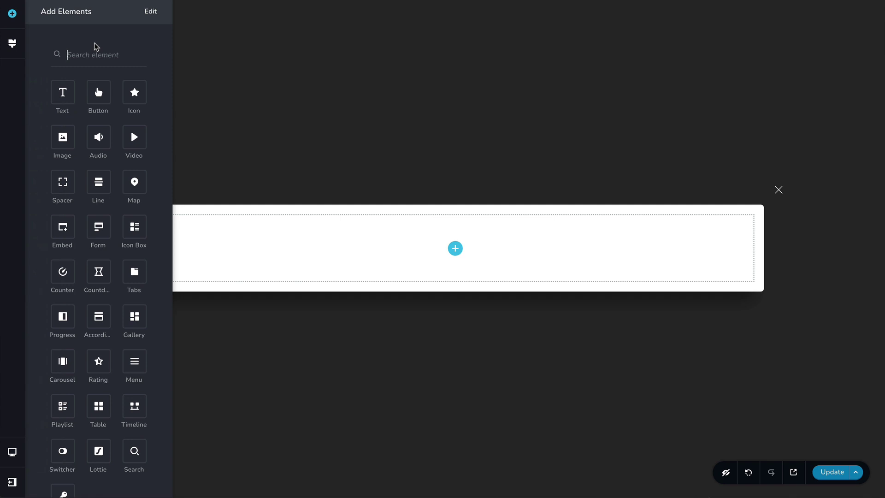
text(icon)
drag(62, 92, 461, 258)
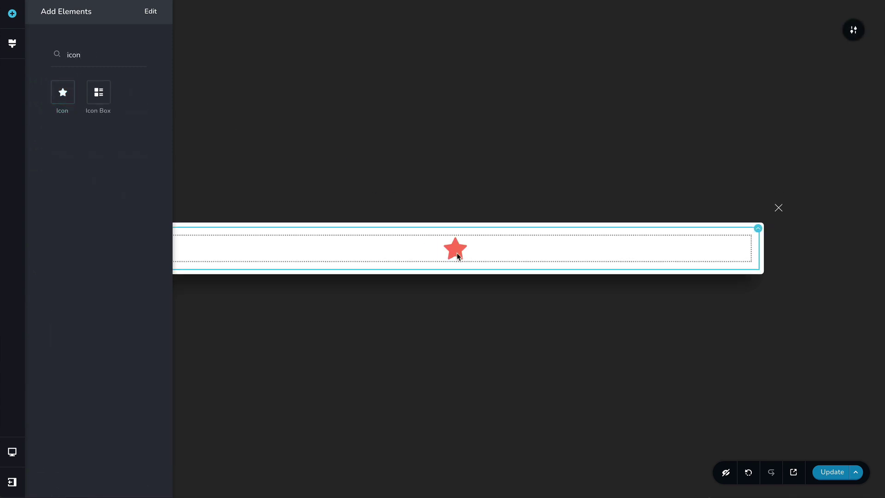
Replace the star glyph with the up arrow found by searching 'arrow'.
click(460, 254)
click(390, 221)
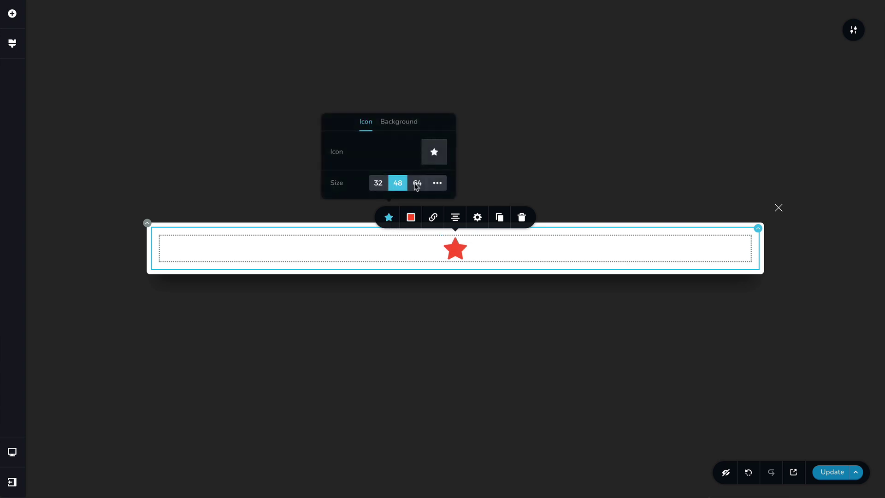
click(444, 158)
click(456, 127)
text(ar)
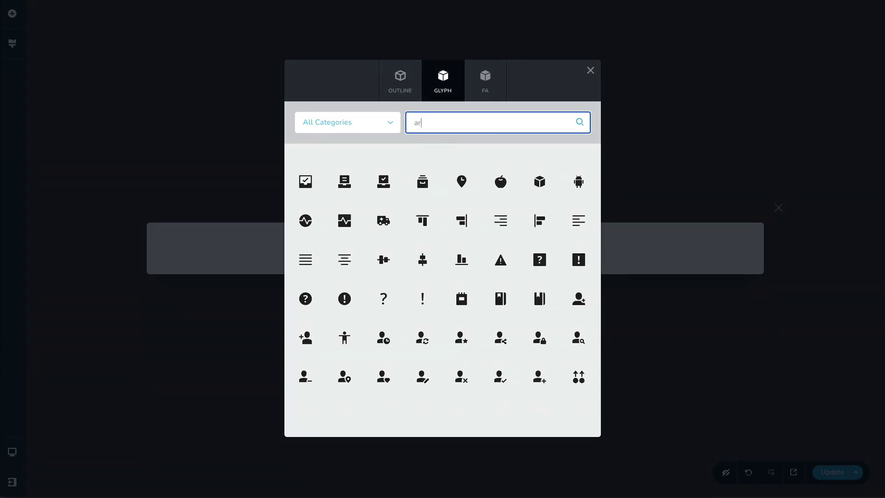
text(row)
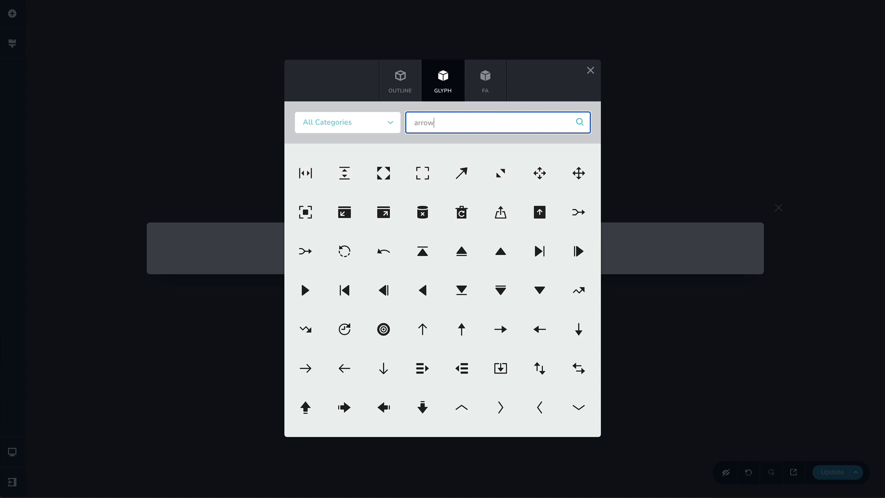
click(419, 342)
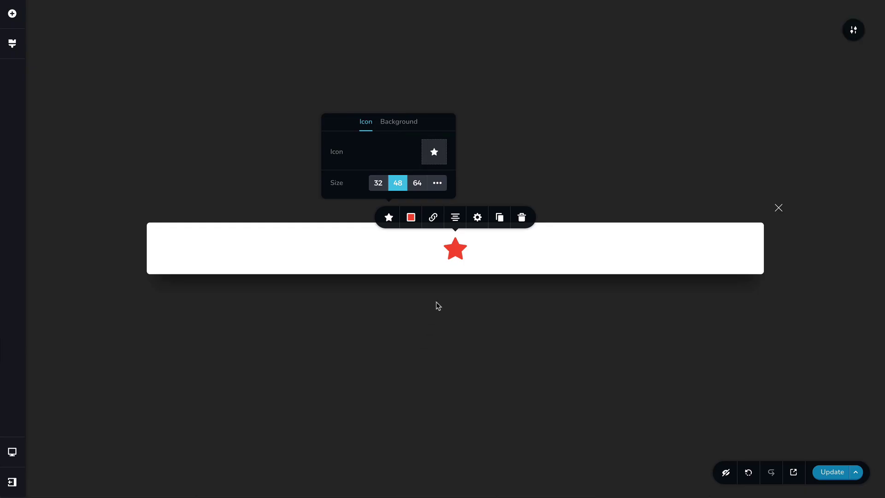
Give the up arrow a solid background fill with rounded circular corners.
click(399, 123)
click(398, 105)
click(418, 130)
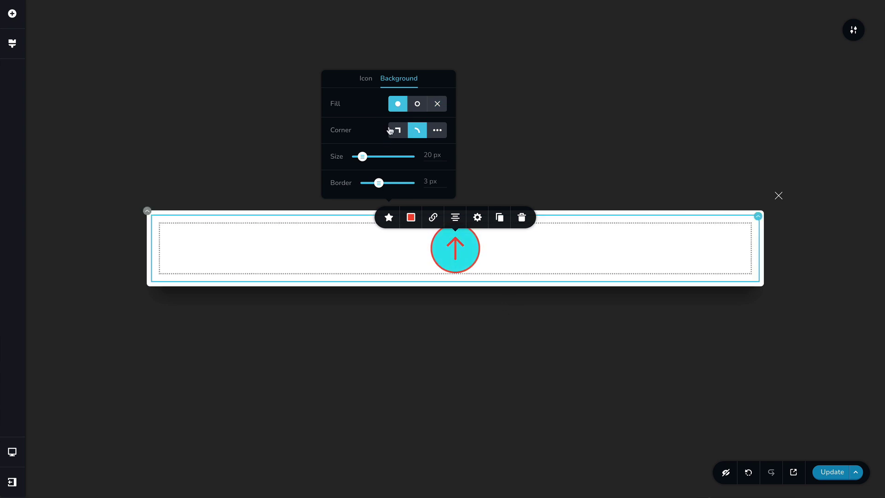
Shrink the arrow icon to a custom 25 px and its background circle to 15 px.
click(367, 82)
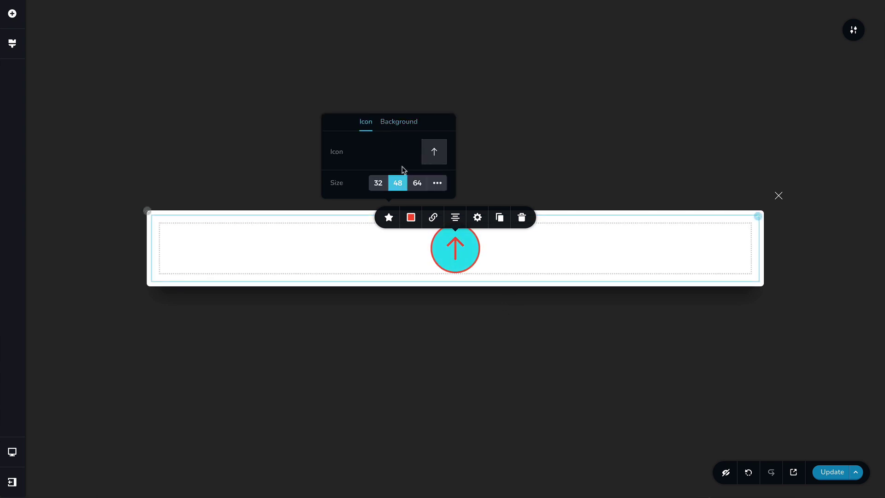
click(437, 181)
drag(350, 185, 343, 186)
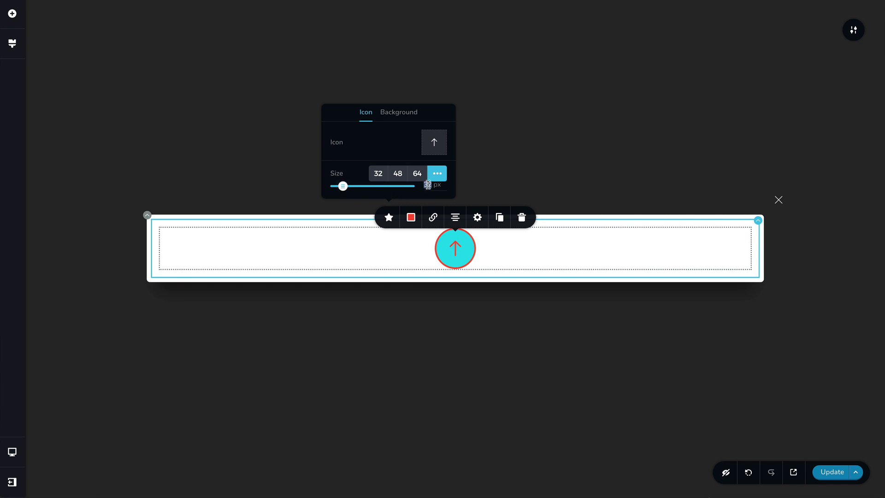
click(399, 117)
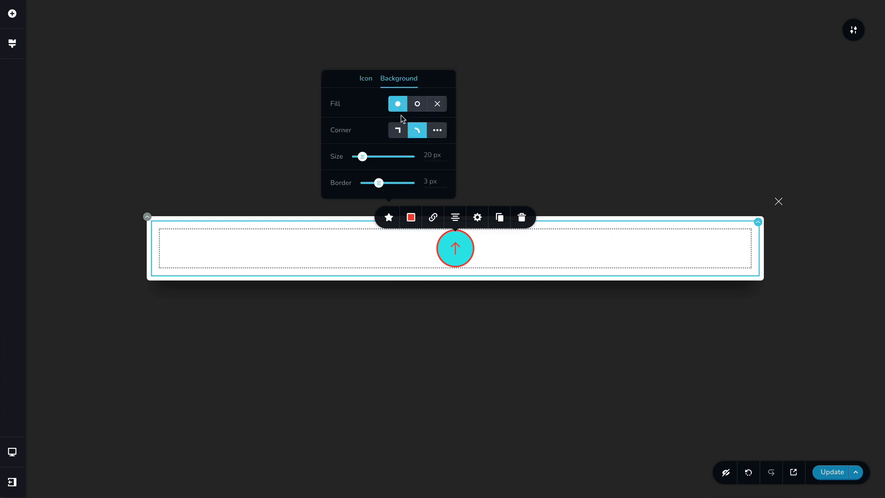
drag(364, 159, 362, 156)
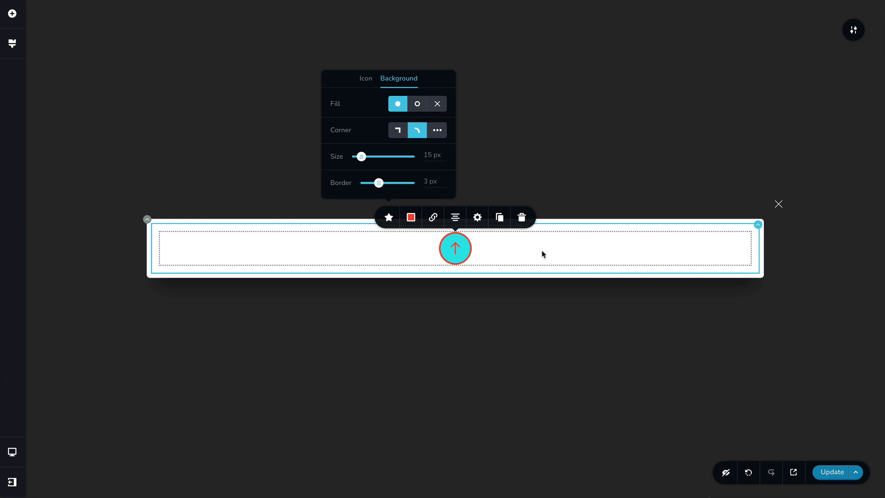
click(503, 253)
Make the arrow button's normal background white.
click(459, 257)
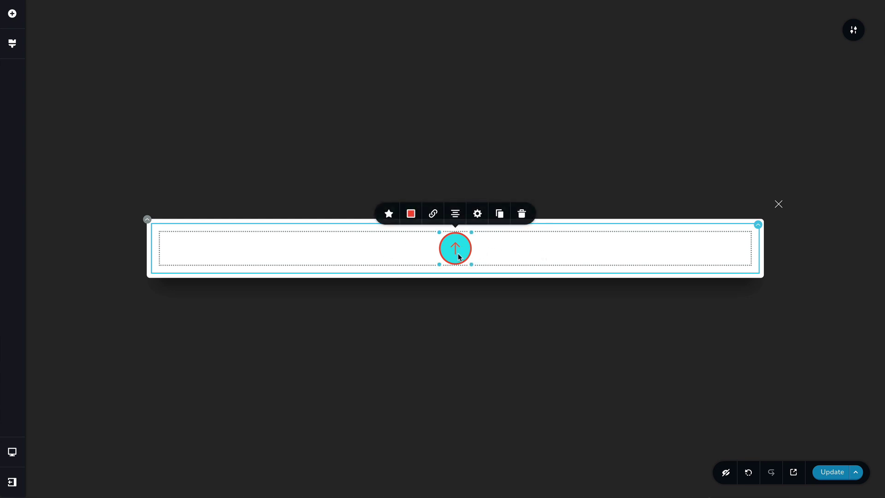
click(410, 213)
click(390, 64)
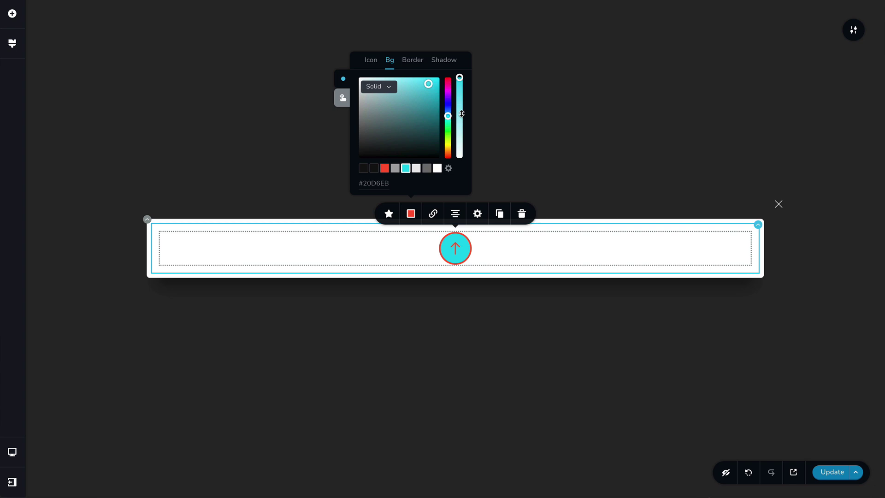
click(437, 168)
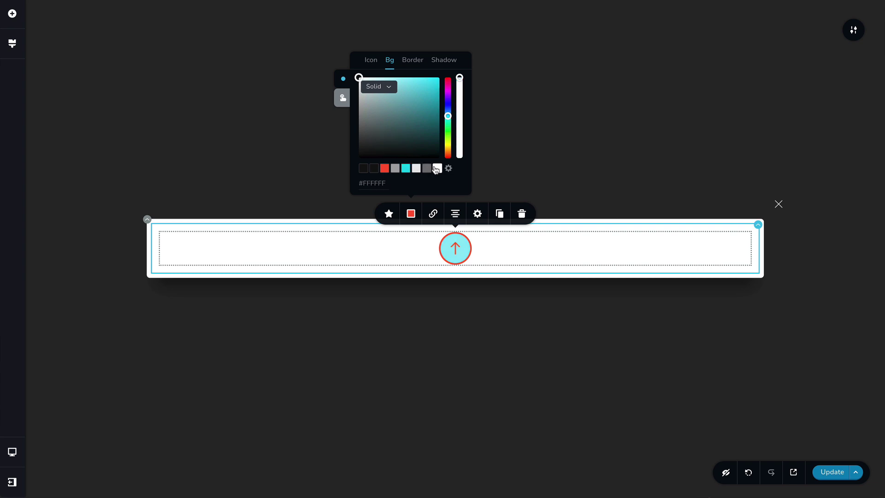
Set the hover state to a red #FF5833 background with a white arrow.
click(342, 99)
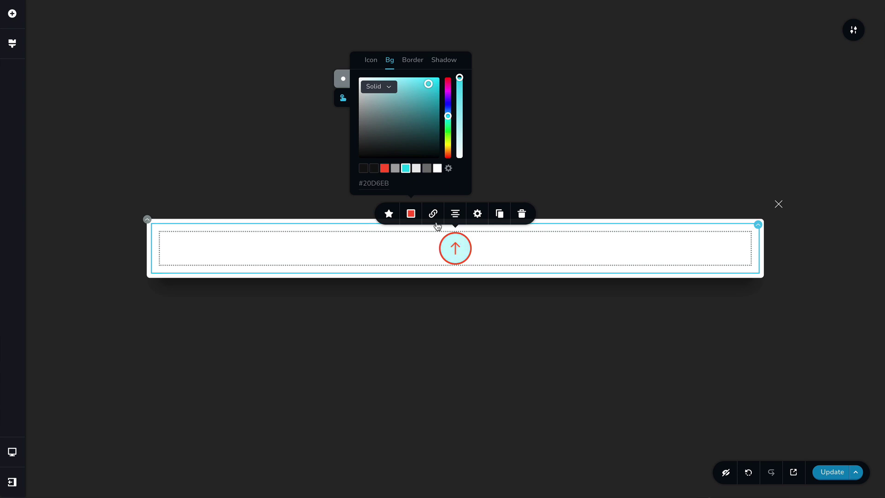
click(384, 168)
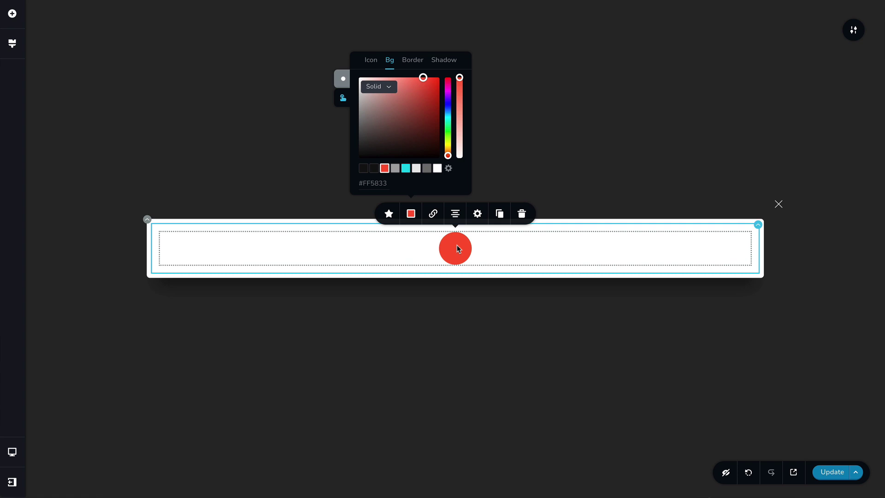
click(371, 60)
click(437, 169)
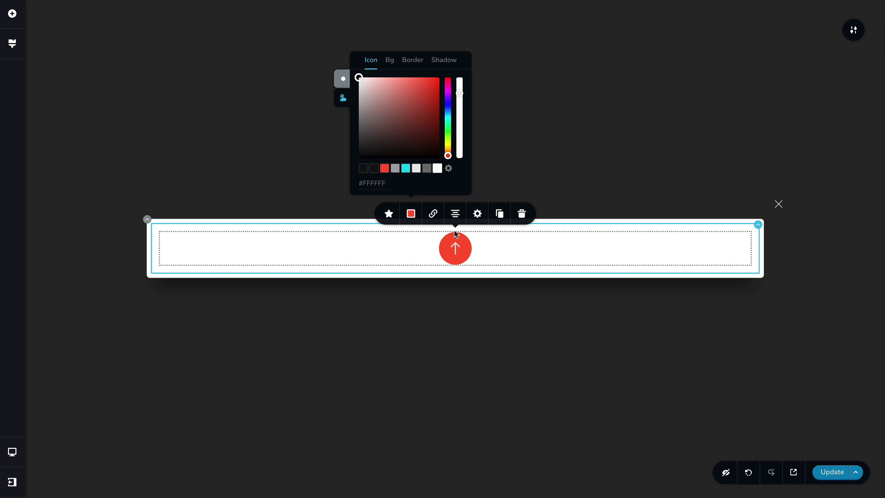
click(342, 98)
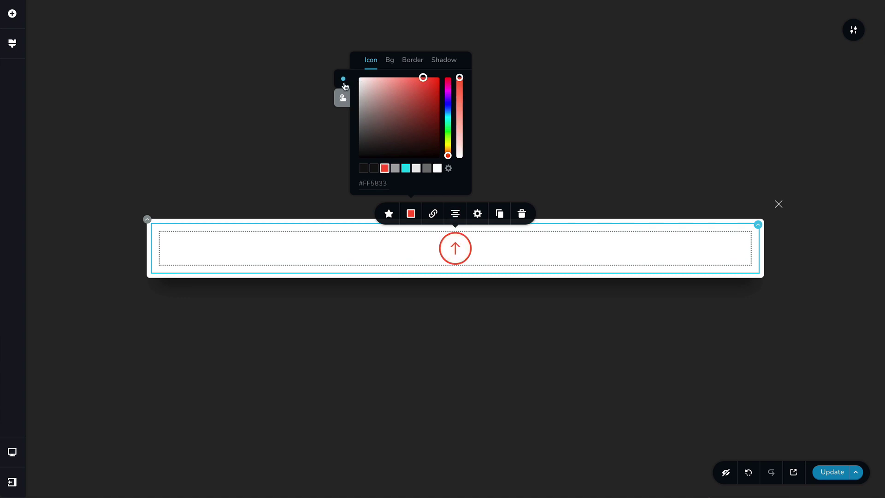
click(501, 250)
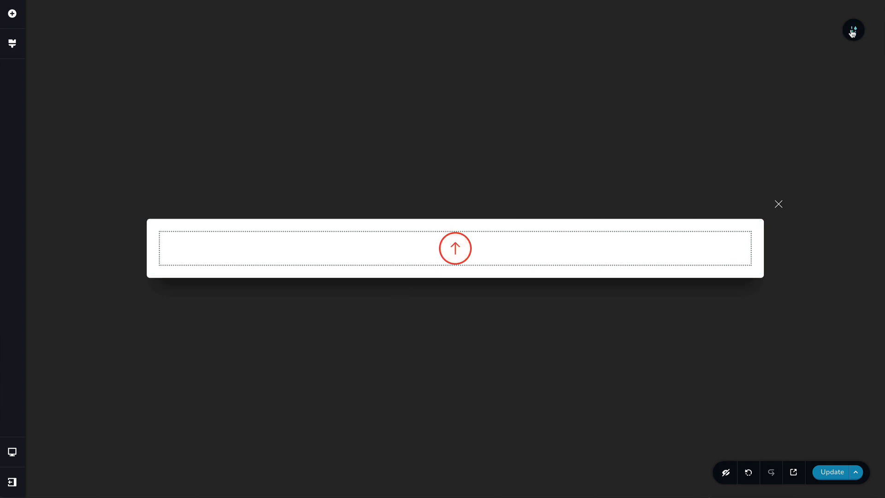
Narrow the bottom-placed popup to 20% width, switching the width unit from px to %.
mouse_move(853, 32)
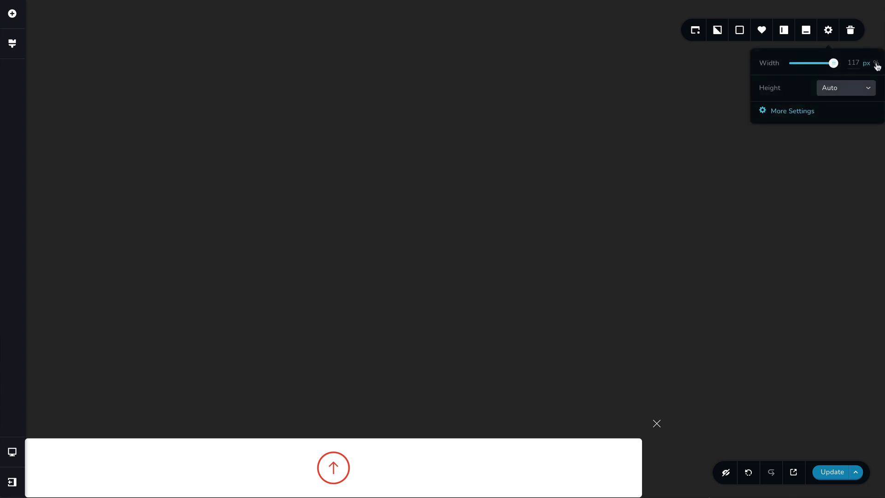
click(876, 63)
drag(834, 63, 786, 70)
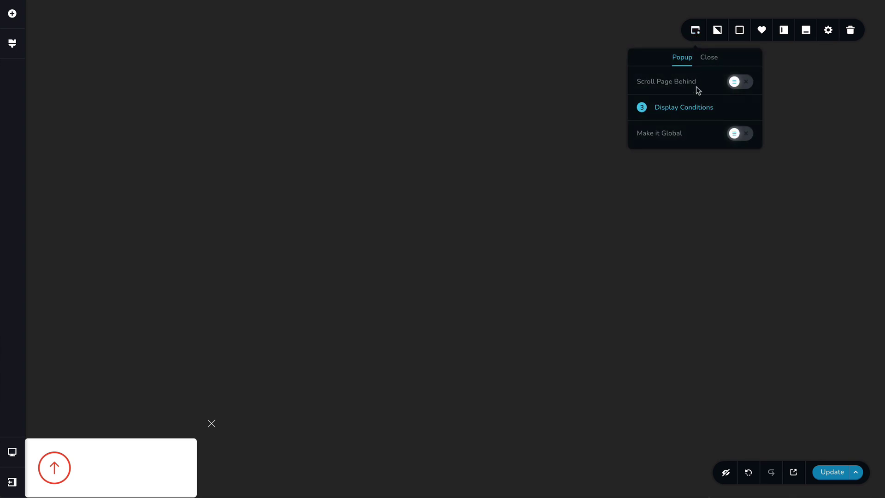
Turn off Display Close Button and Click Outside to Close, and turn on Scroll Page Behind.
click(708, 60)
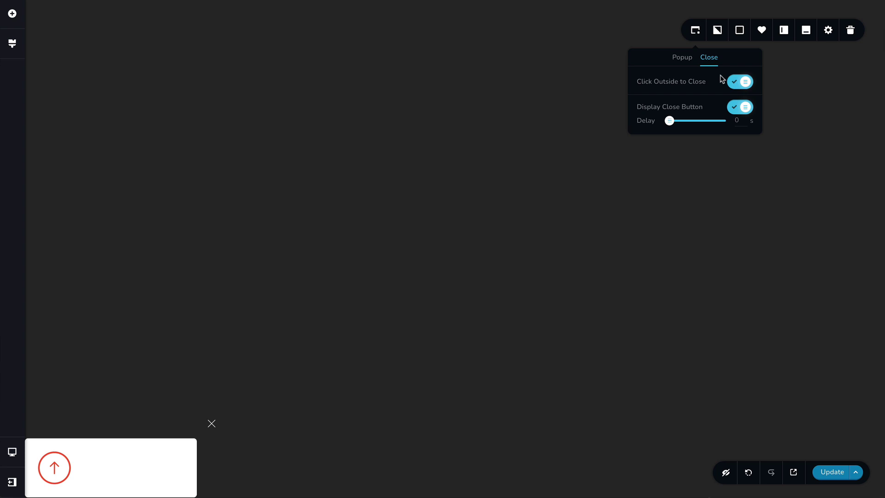
click(740, 109)
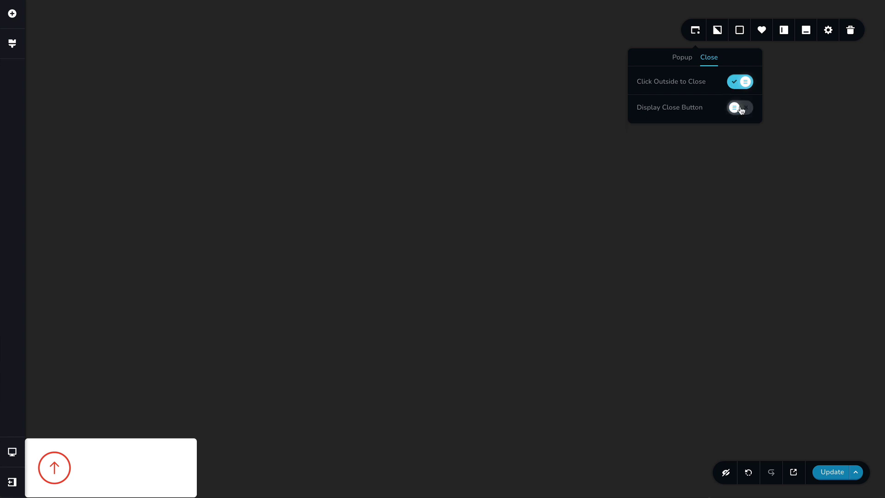
click(746, 85)
click(682, 58)
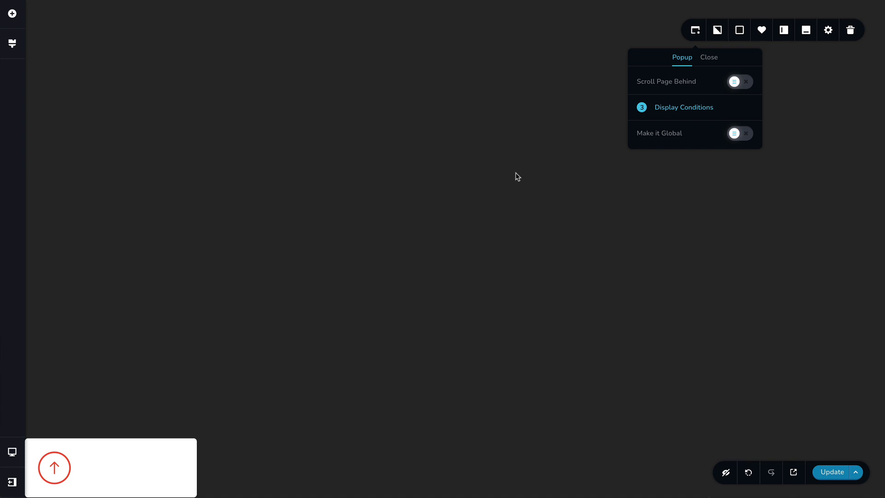
click(738, 83)
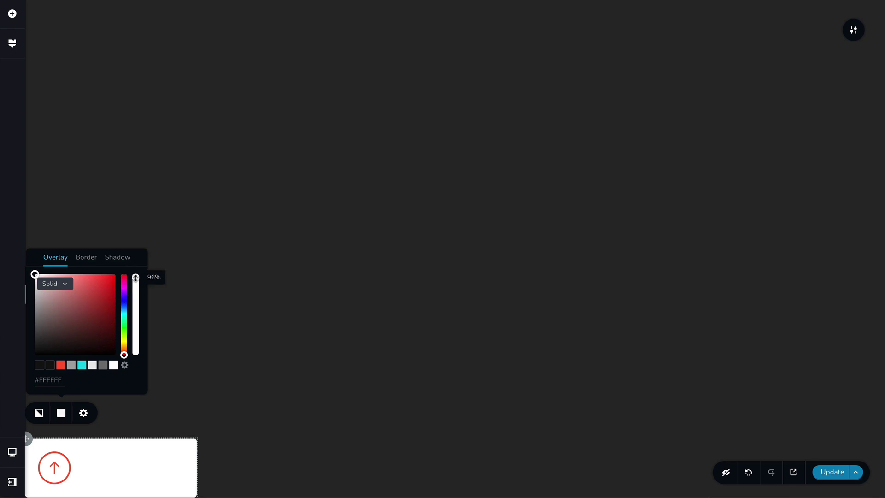
Lower the overlay opacity to 59% and raise the column's left padding to about 41.
drag(136, 275, 132, 362)
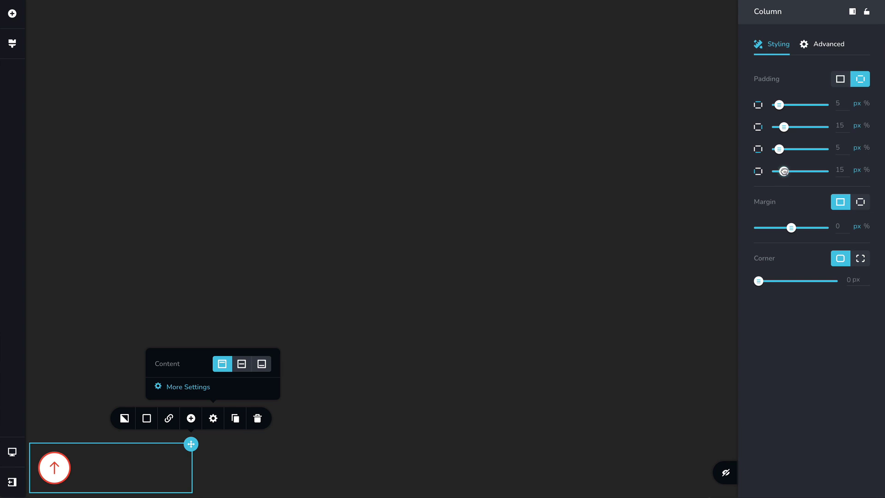
drag(784, 171, 788, 151)
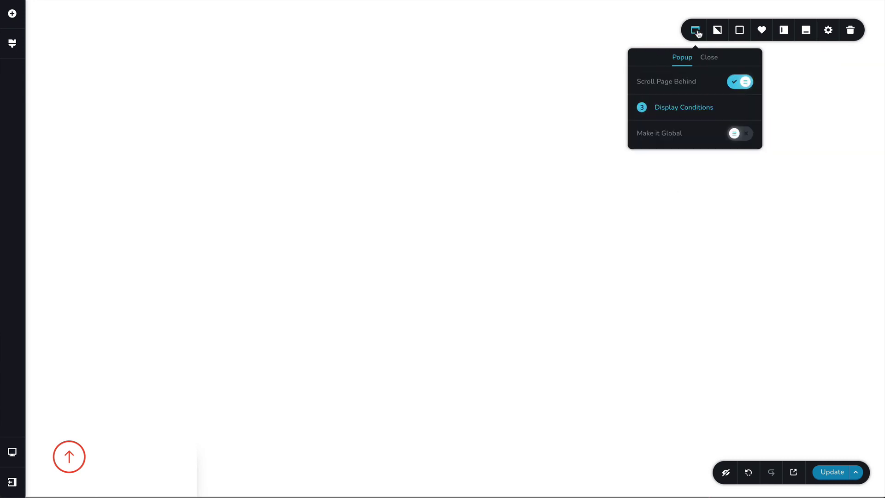
Trigger the popup On Scroll down at 20% of page height, include All pages, and save.
click(683, 112)
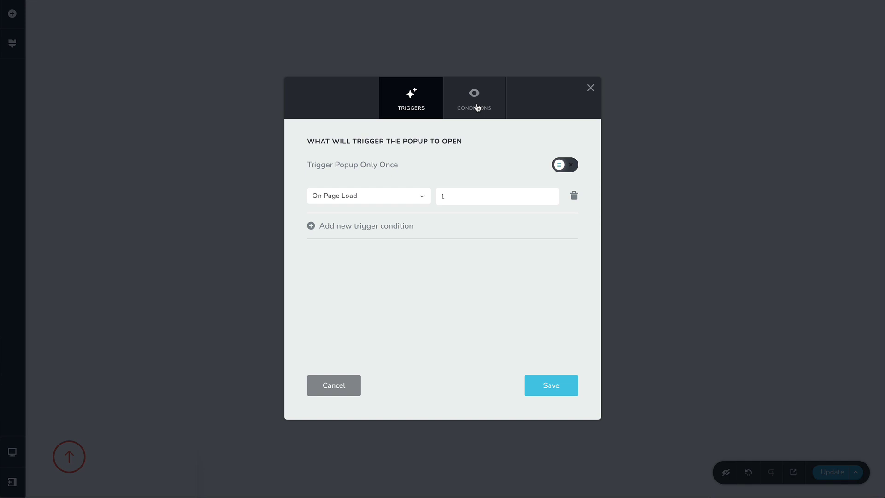
click(398, 206)
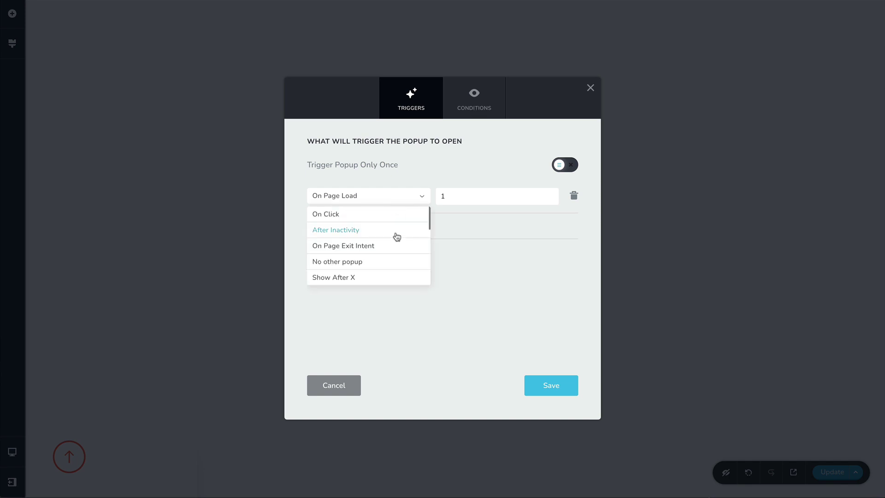
scroll(396, 236, down, 4)
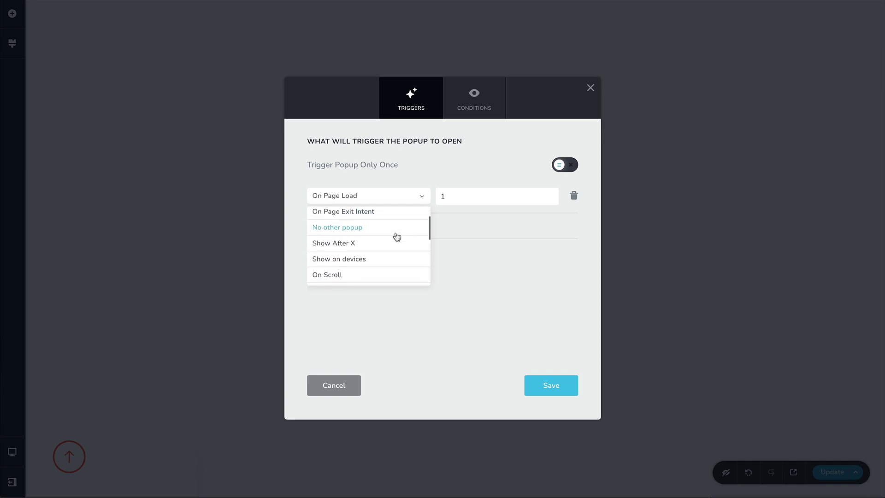
click(363, 267)
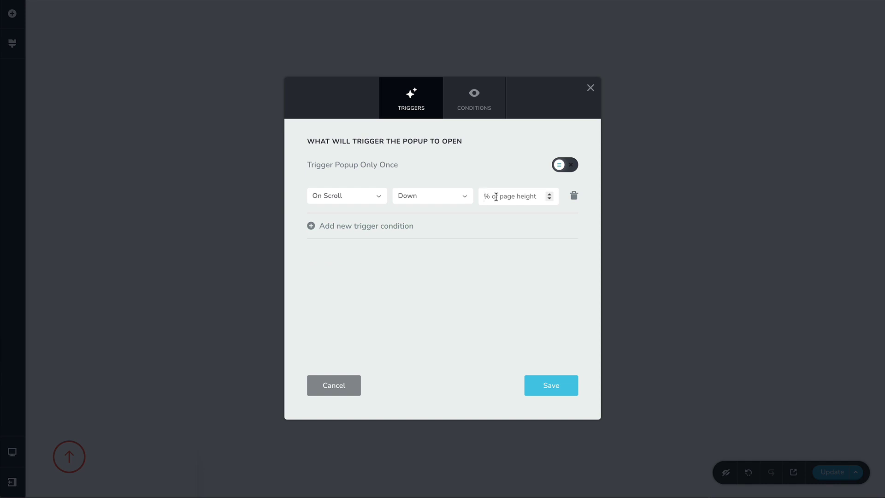
text(20)
click(550, 385)
click(485, 106)
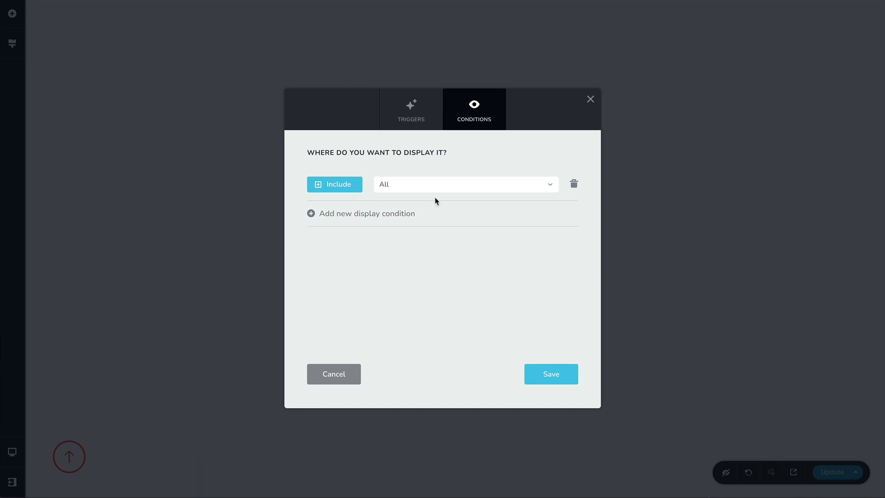
click(551, 374)
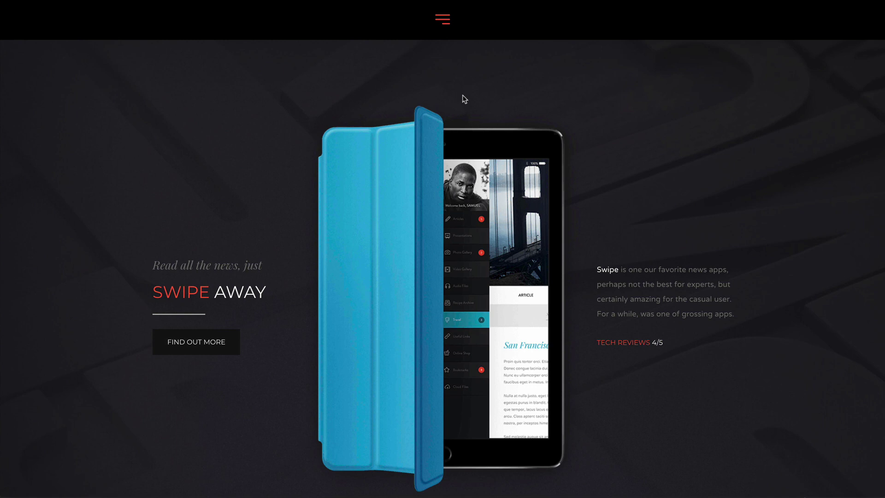
Scroll down the live landing page until the back-to-top arrow appears bottom-left.
scroll(465, 98, down, 15)
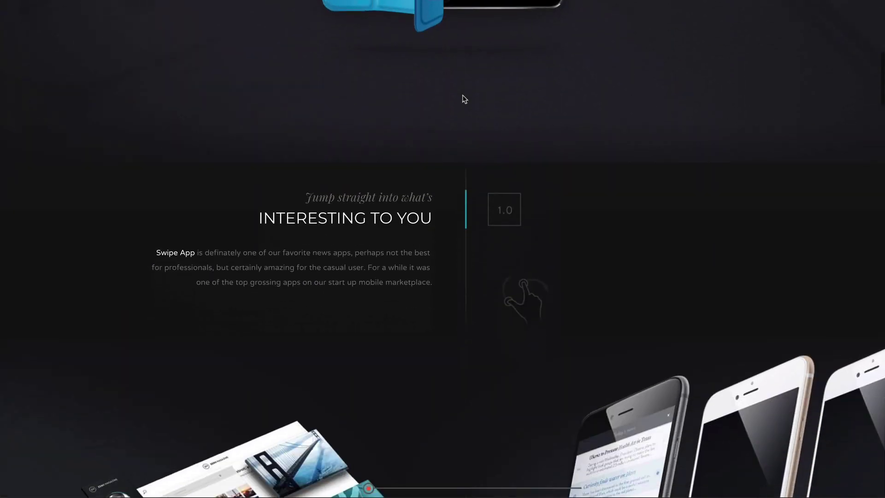
scroll(465, 98, down, 5)
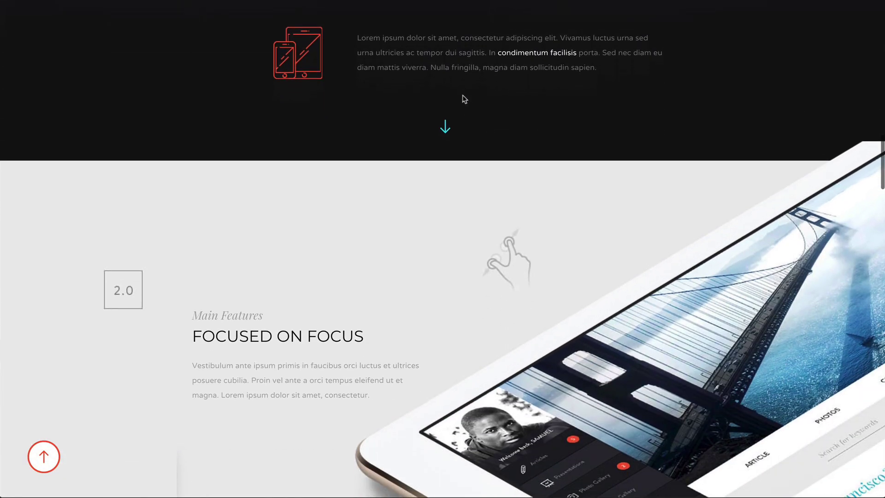
scroll(417, 194, down, 5)
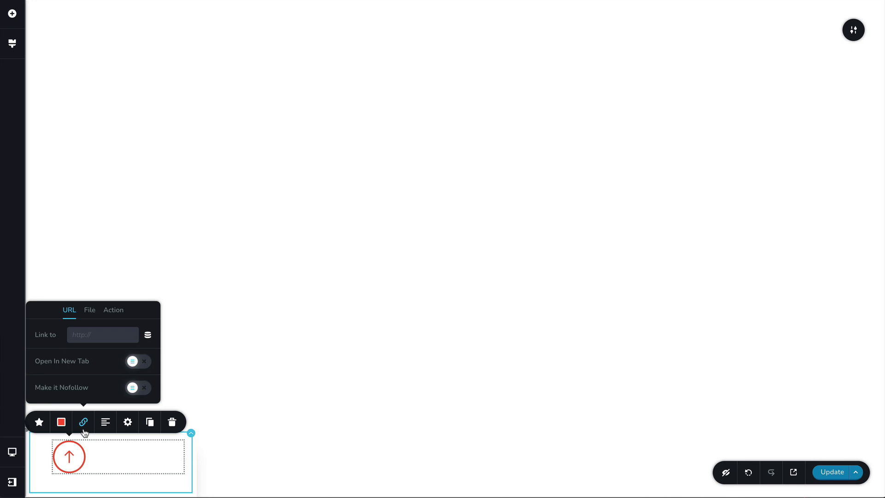
Enter #header as the arrow's Link to address.
click(104, 335)
text(#)
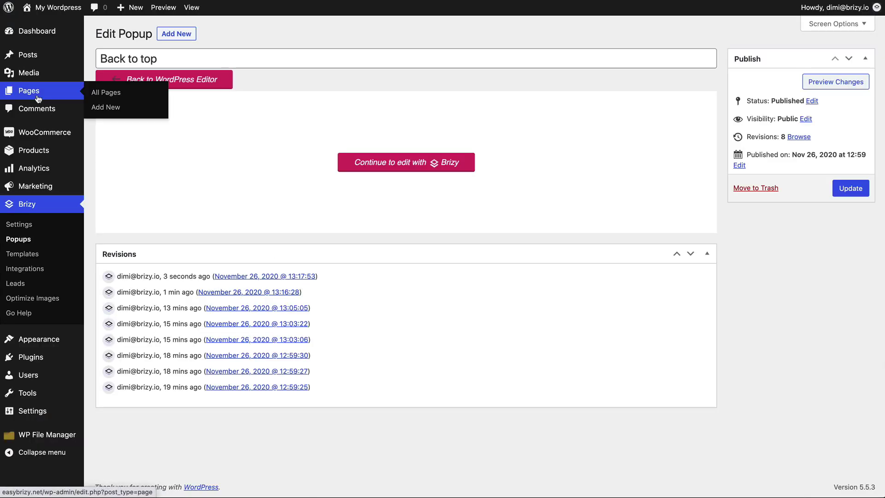
Open the Home page in Brizy and bring up the header section's advanced settings.
click(38, 98)
click(252, 218)
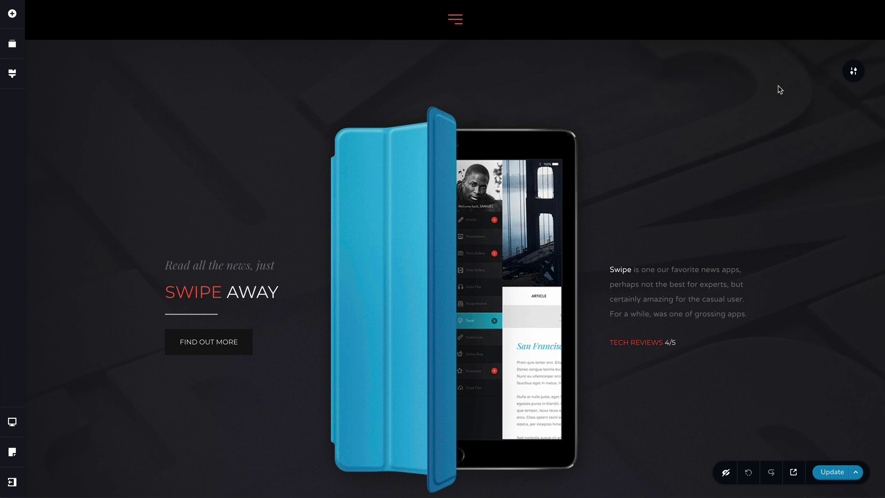
click(859, 31)
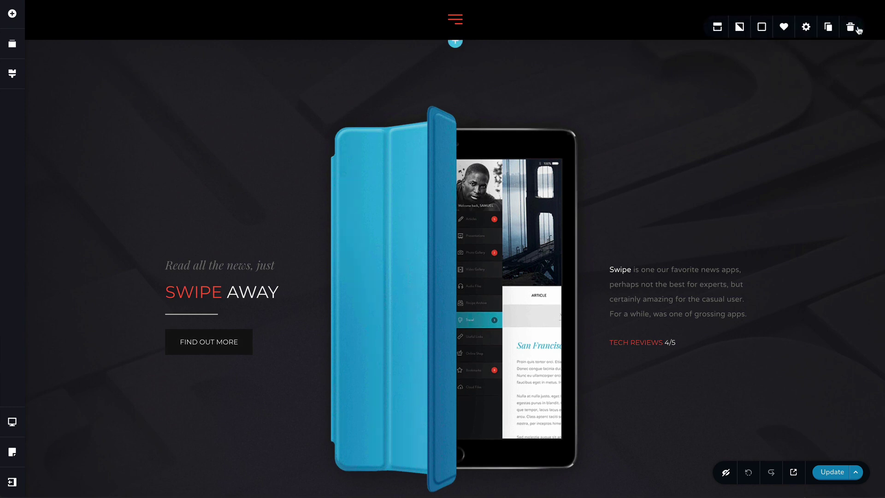
click(806, 27)
click(782, 97)
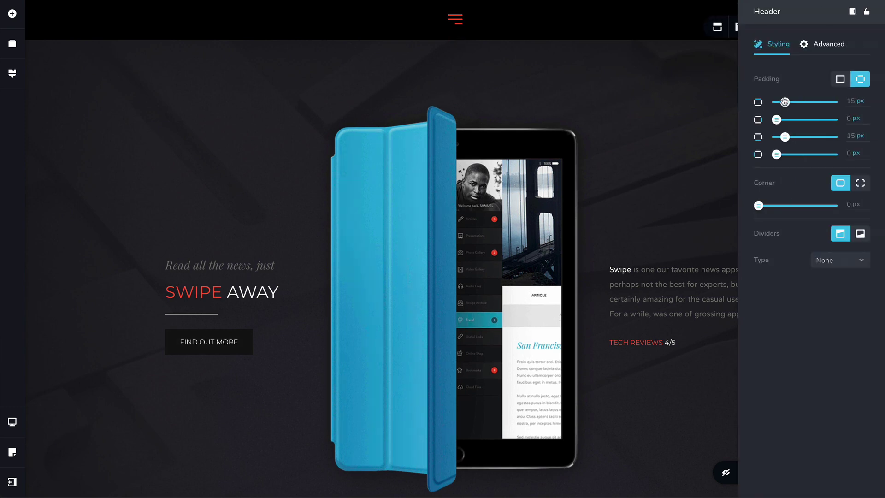
click(829, 44)
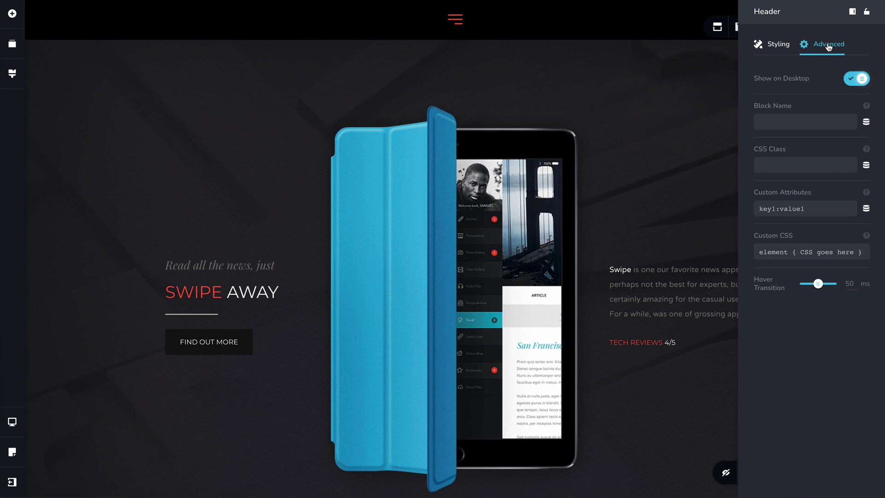
Set the header's Block Name to 'header' and update the Home page.
click(789, 124)
text(header)
click(638, 118)
click(835, 470)
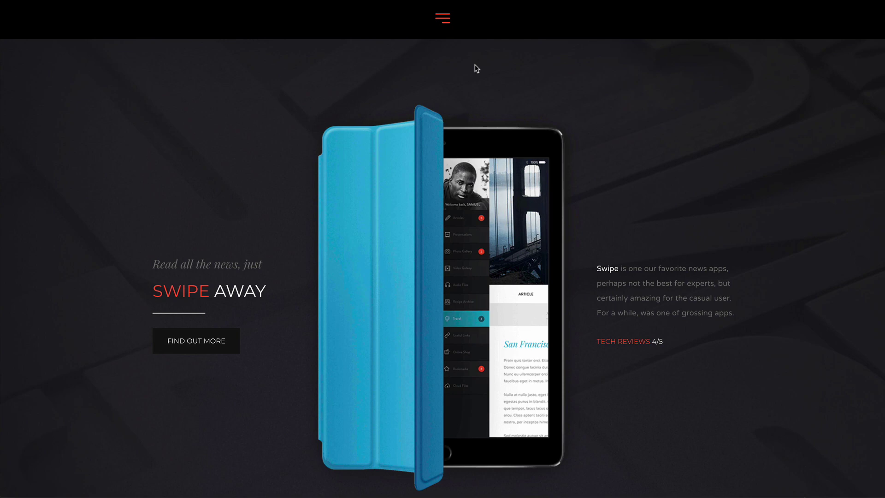
scroll(477, 68, down, 15)
scroll(477, 68, down, 10)
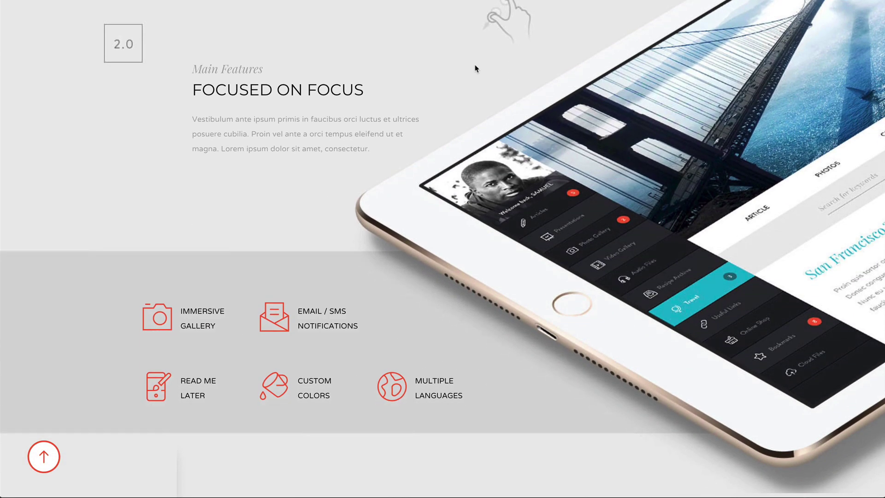
click(51, 450)
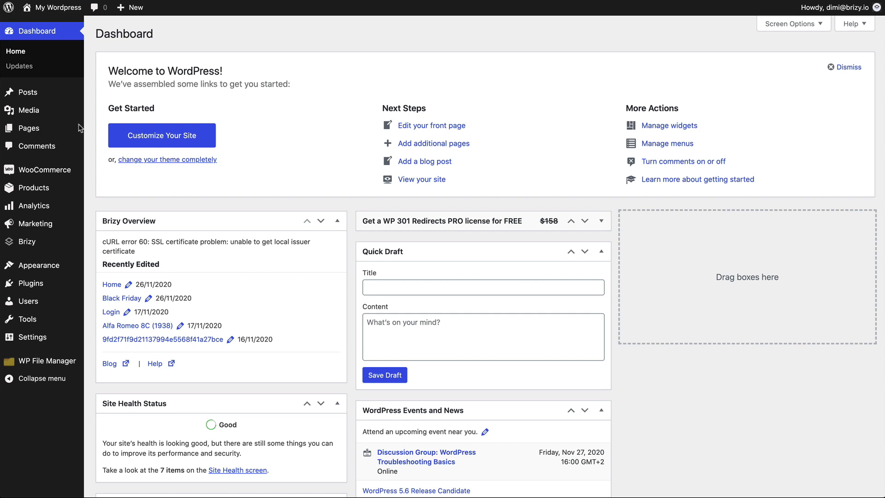
Create a new Brizy popup titled 'Black Friday'.
mouse_move(33, 249)
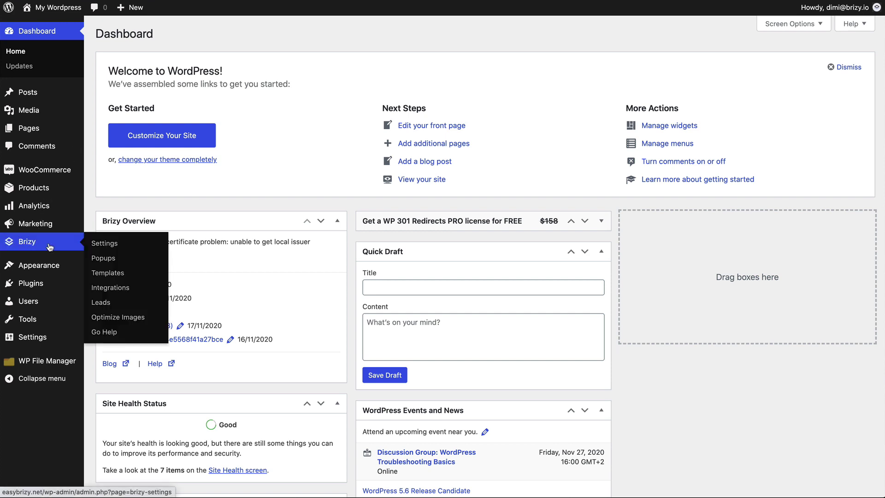
click(103, 261)
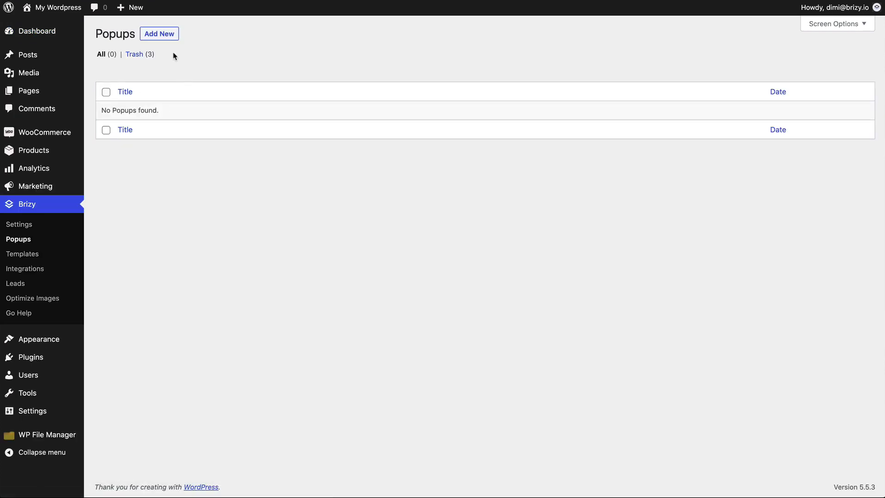
click(164, 36)
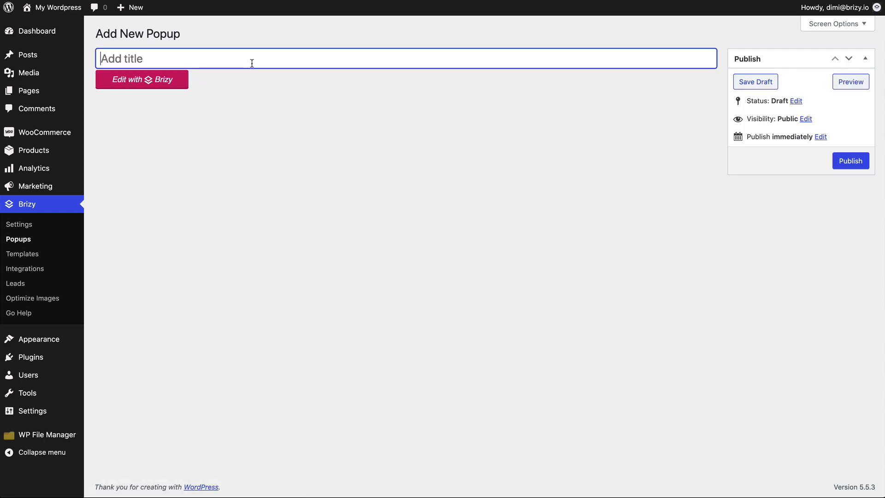
text(Noti)
key(super+a)
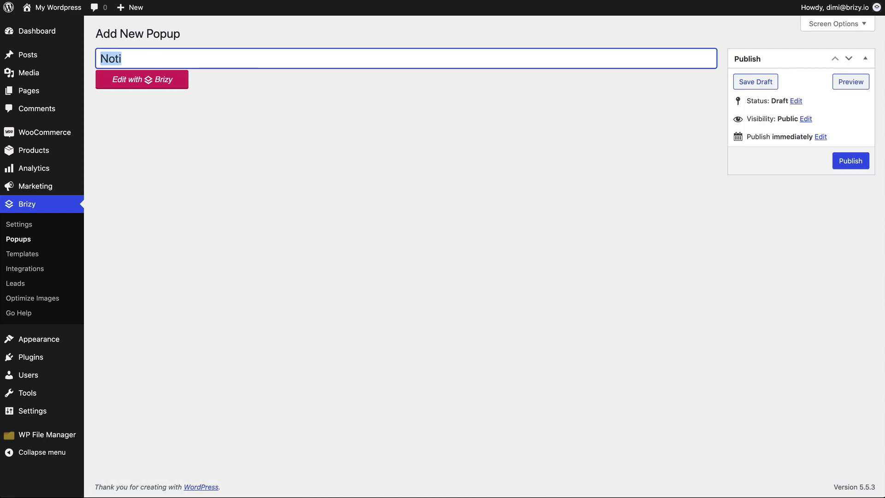
text(Bla)
key(BackSpace)
text(ck)
key(BackSpace)
key(BackSpace)
text(ack Friday)
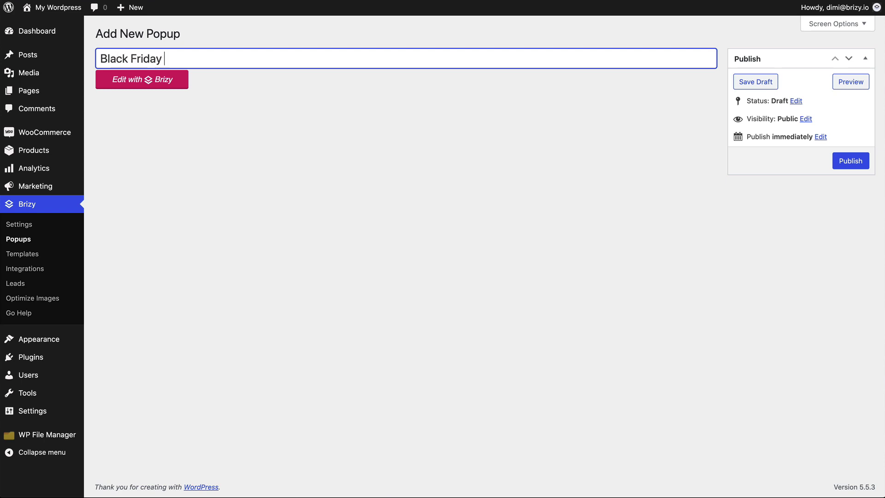
Publish the Black Friday popup and open it in the Brizy editor.
click(474, 136)
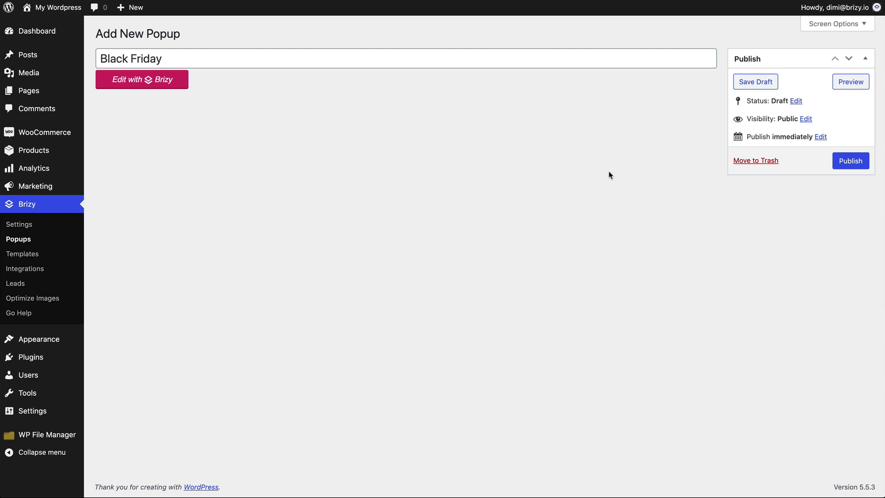
click(849, 160)
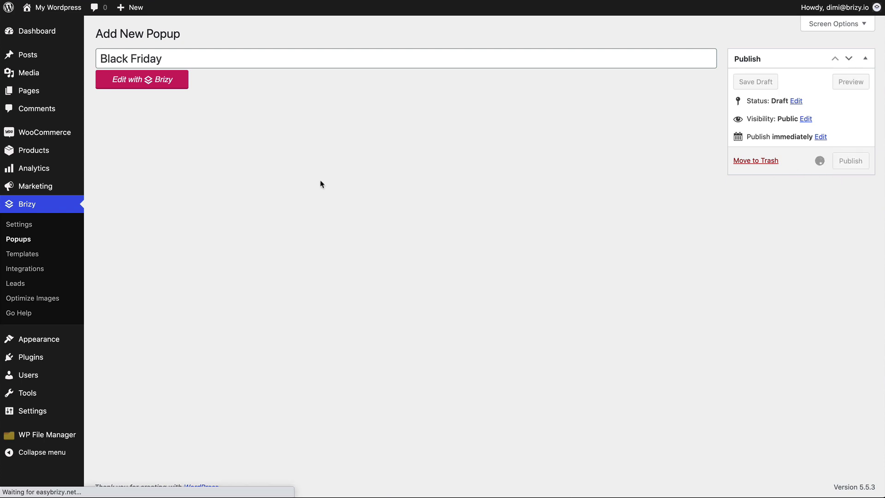
click(159, 118)
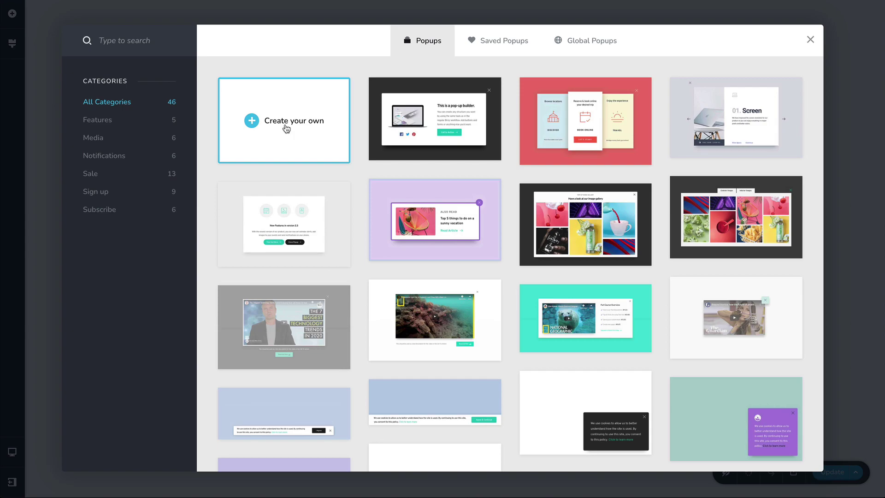
Start a blank popup and type 'BLACK FRIDAY: 50% OFF on all products | Get it now'.
click(298, 127)
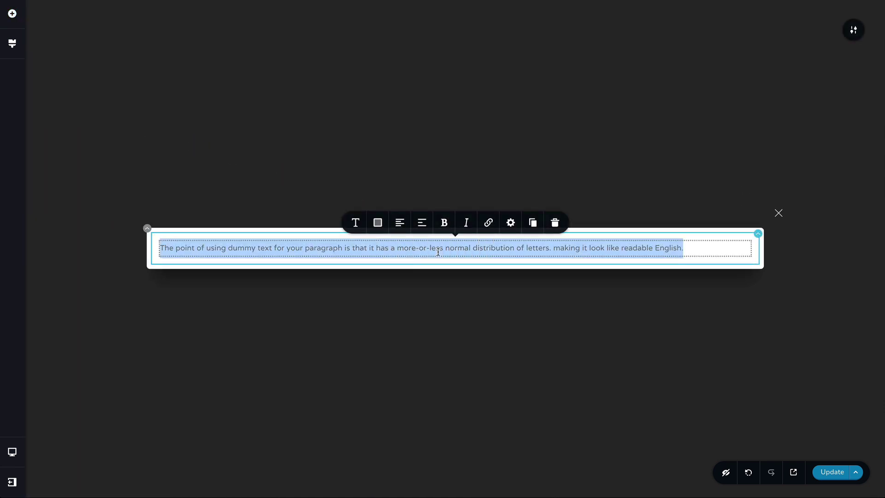
text(BLACK)
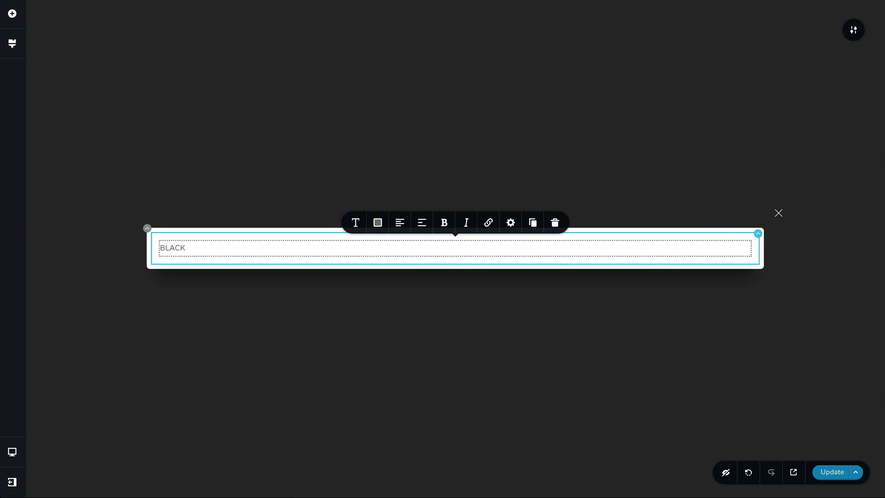
text( FRIDAY: 50% OFF on all products |)
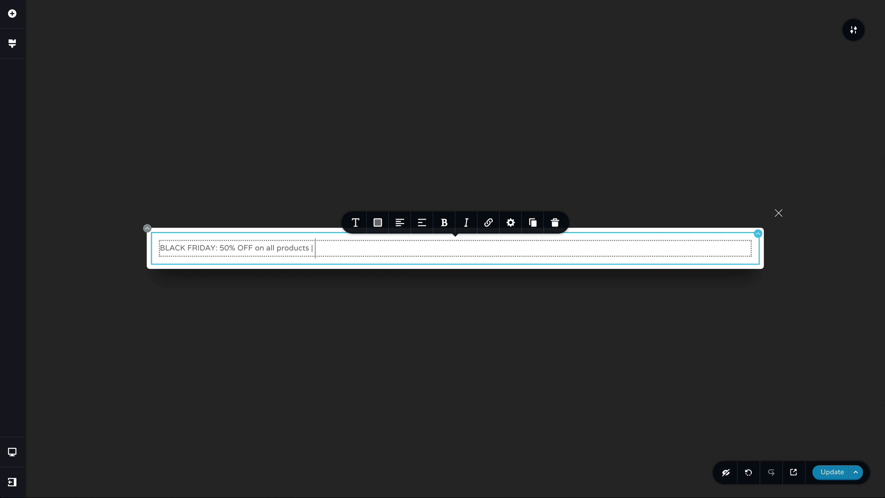
text( Get it now)
Center the banner text and set it in bold Europa.
click(400, 223)
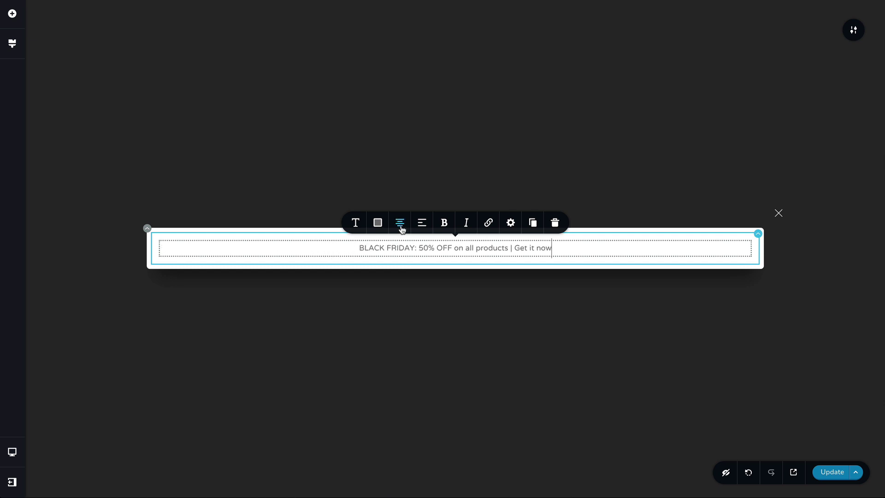
click(350, 249)
click(354, 224)
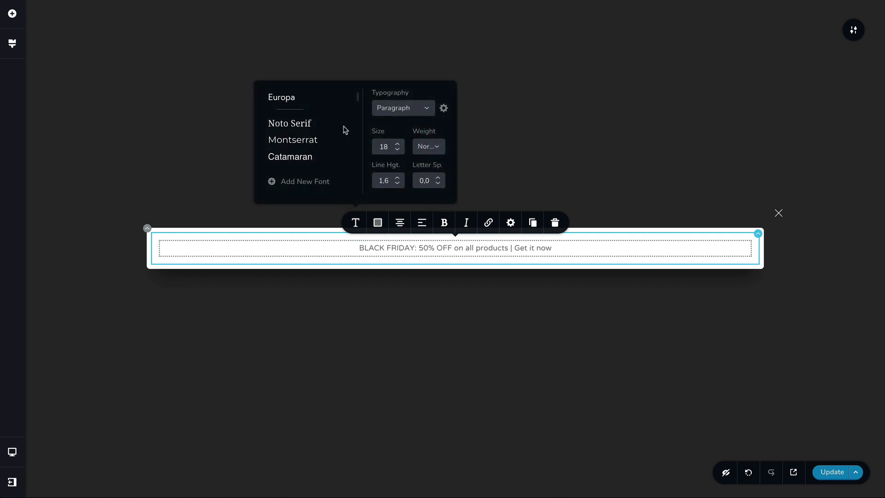
click(290, 100)
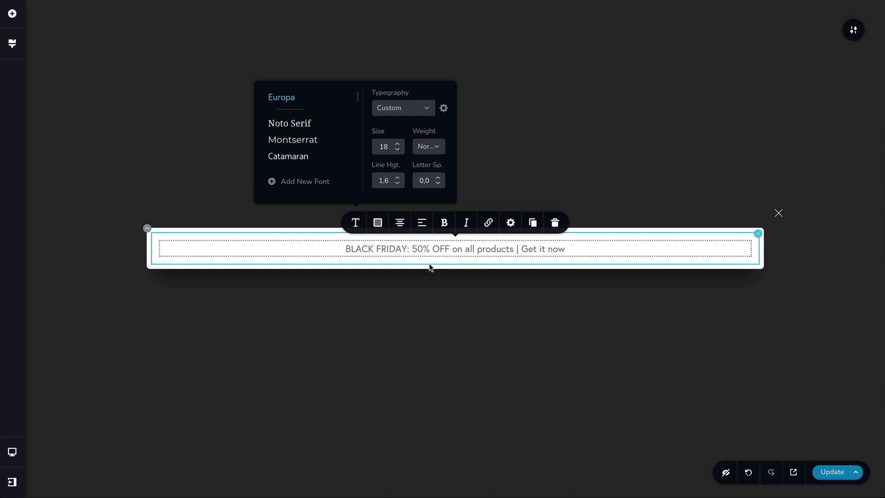
click(444, 224)
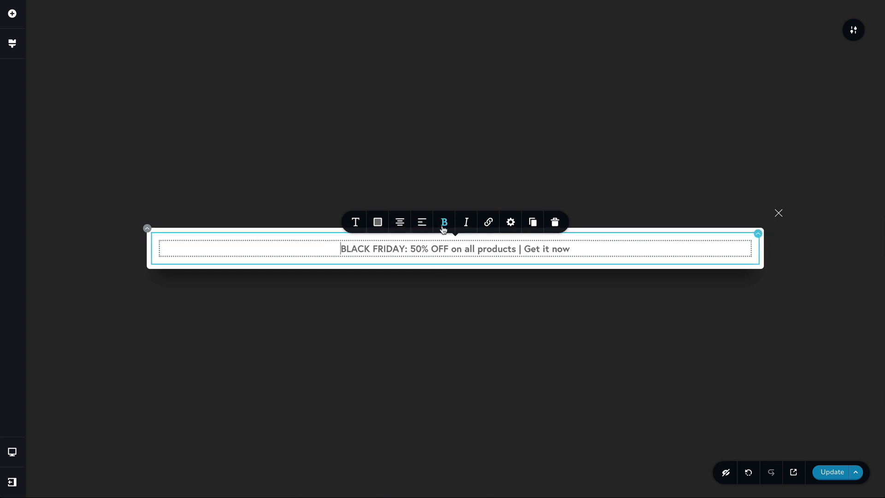
Colour the words 'BLACK FRIDAY:' red.
double_click(358, 249)
click(377, 224)
click(351, 177)
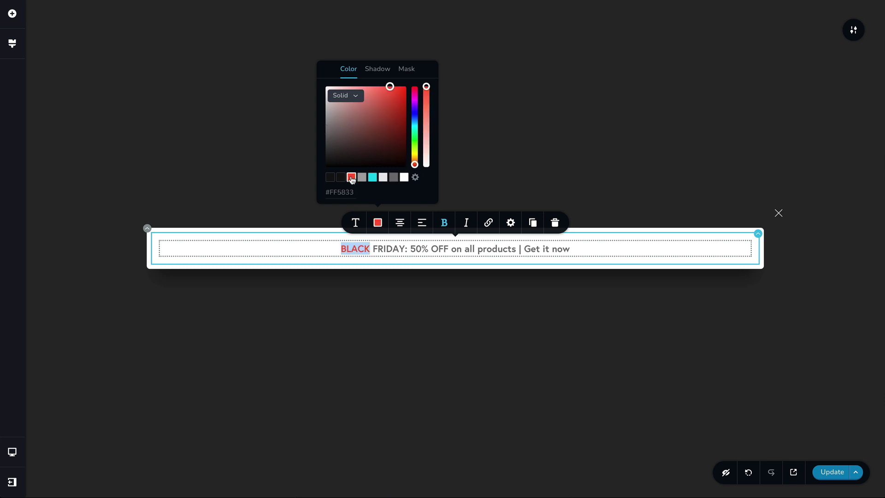
double_click(396, 252)
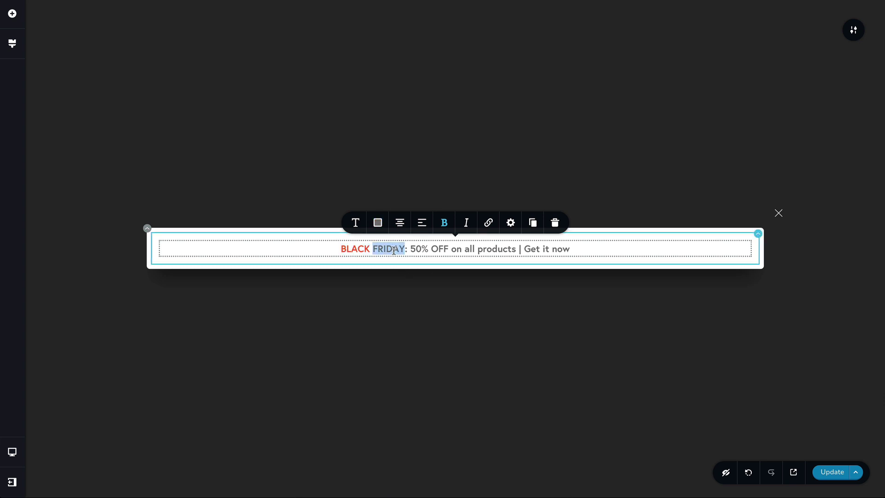
click(379, 226)
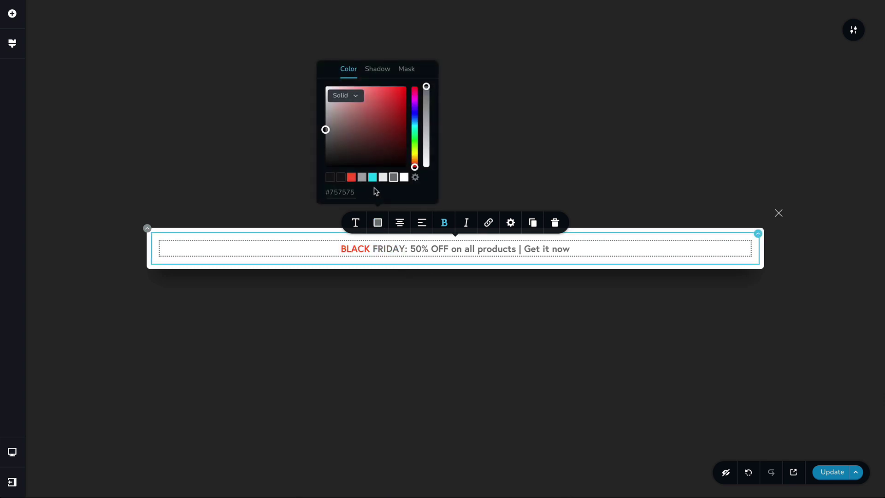
click(351, 178)
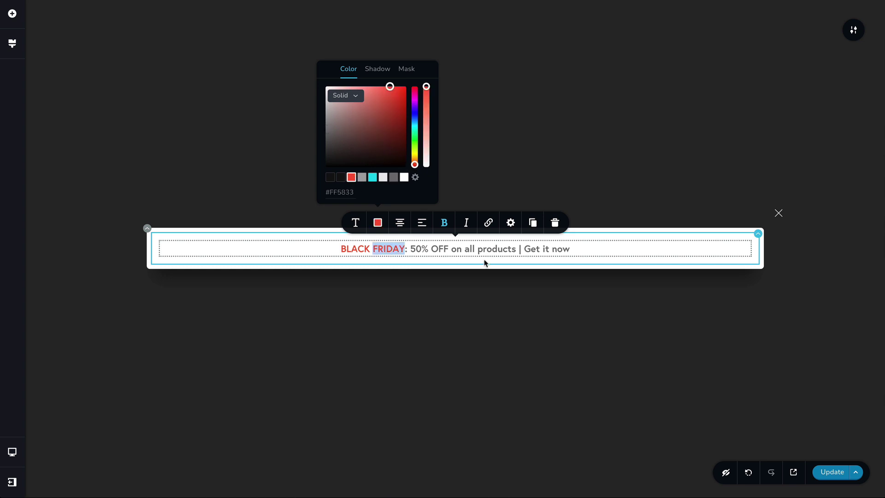
click(502, 250)
Colour '50% OFF on all products' near-black.
drag(517, 250, 413, 250)
click(378, 223)
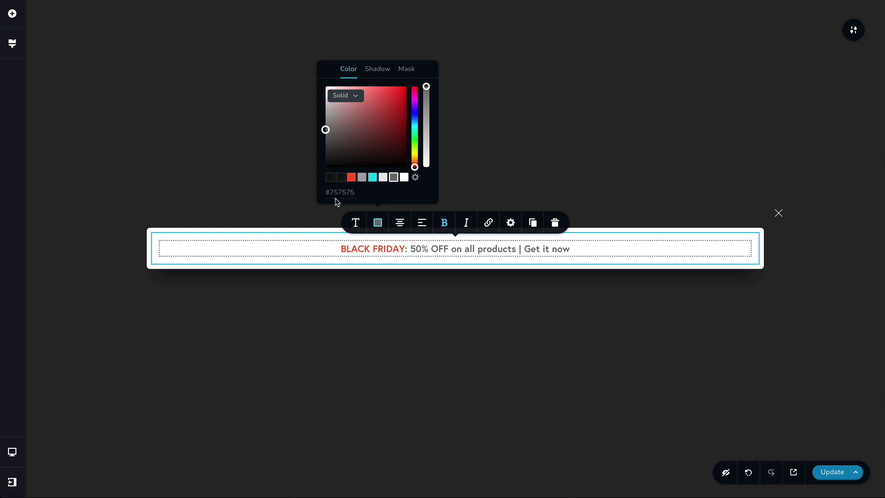
click(330, 178)
click(579, 249)
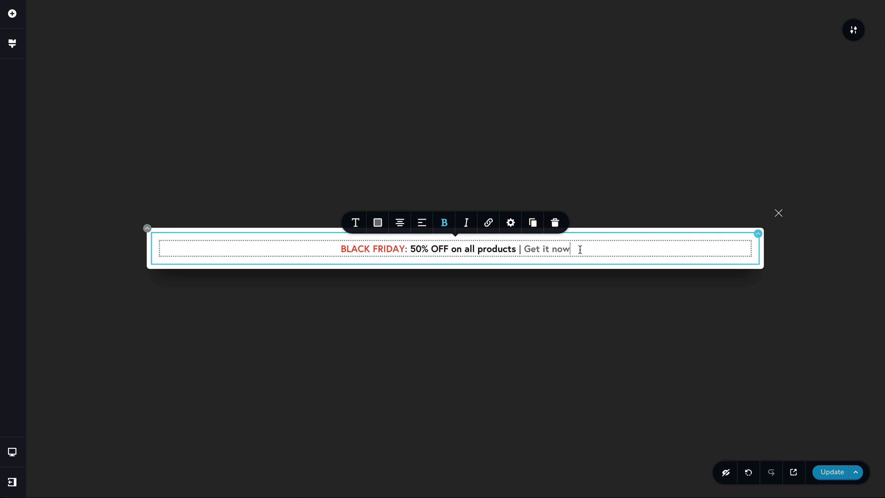
Colour 'Get it now' blue.
drag(579, 249, 527, 249)
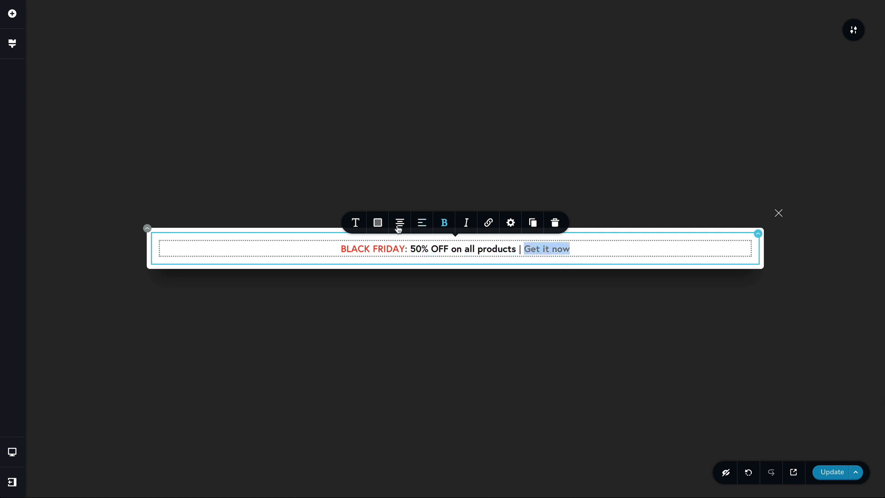
click(378, 222)
click(373, 177)
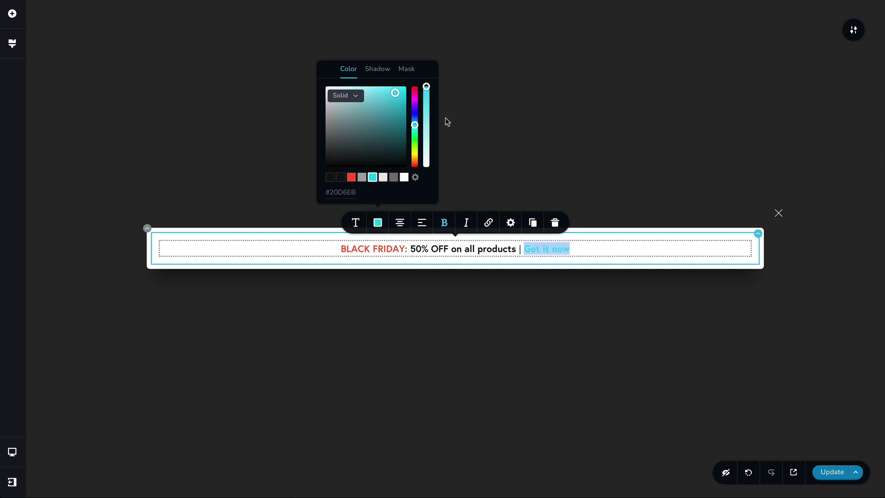
drag(414, 125, 414, 122)
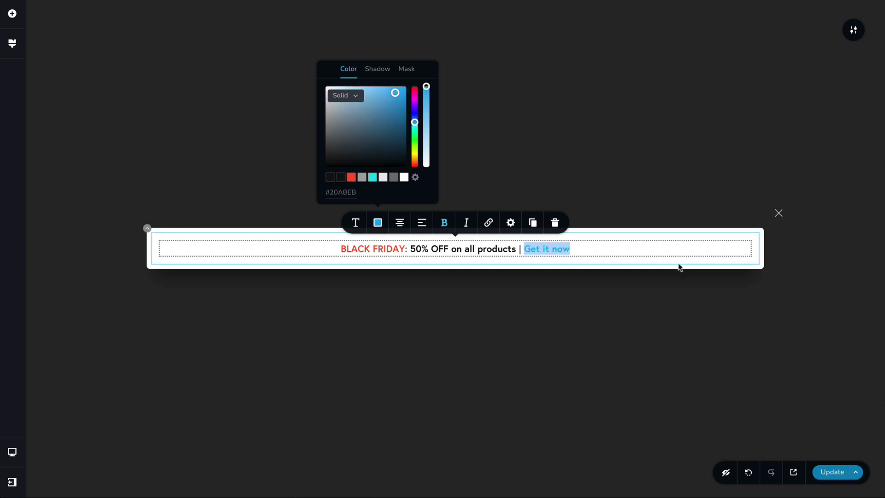
click(672, 248)
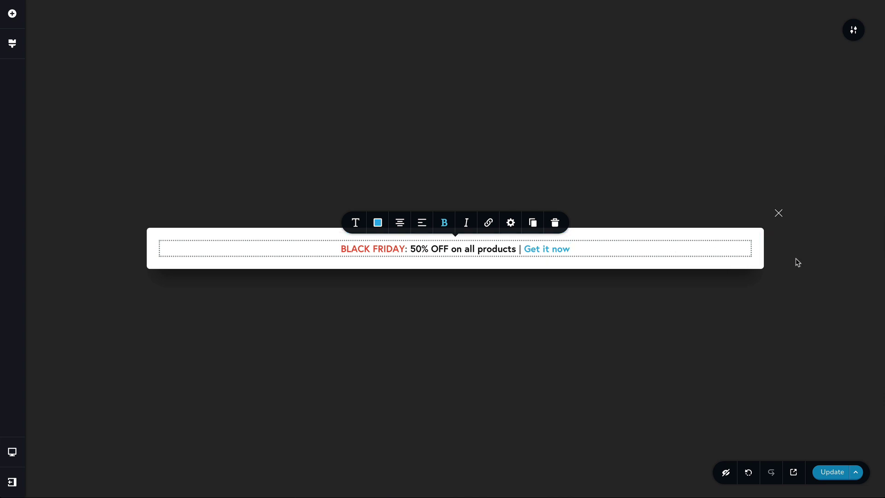
click(778, 213)
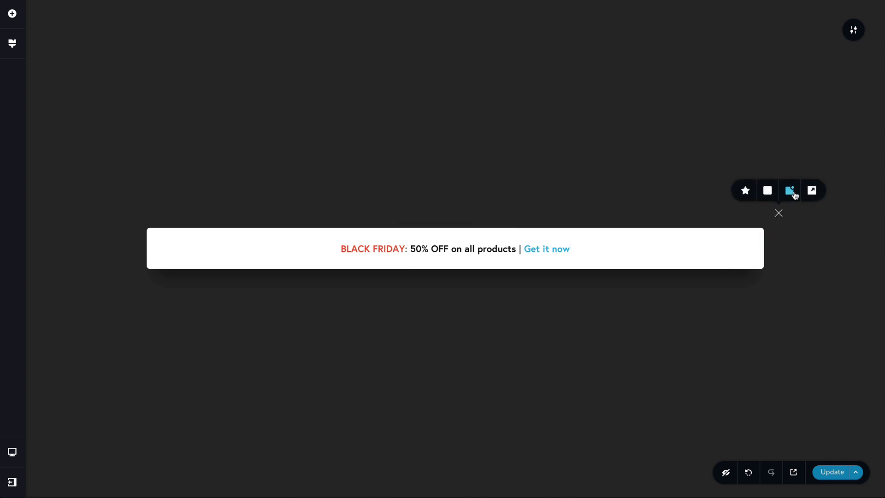
Make the close X dark and shift it toward the banner's right edge.
click(768, 190)
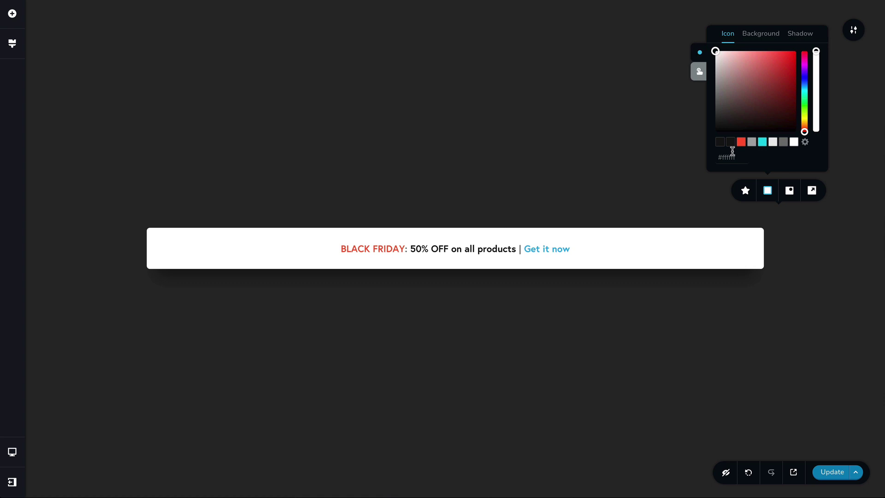
click(720, 142)
click(746, 190)
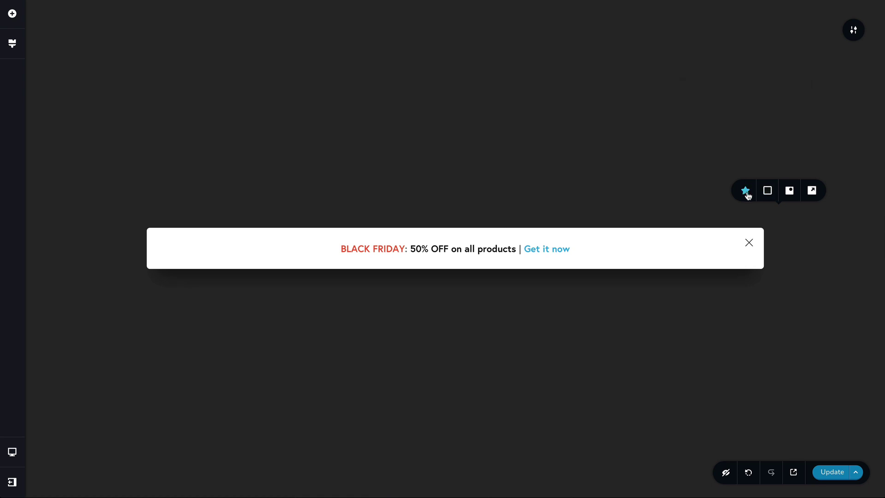
drag(757, 108, 763, 134)
click(614, 259)
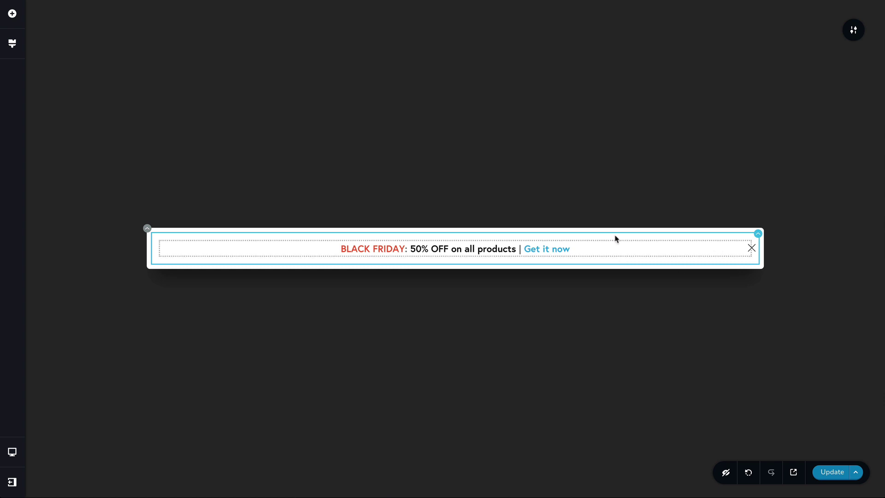
Reduce the banner row's padding to make the bar slimmer.
click(154, 227)
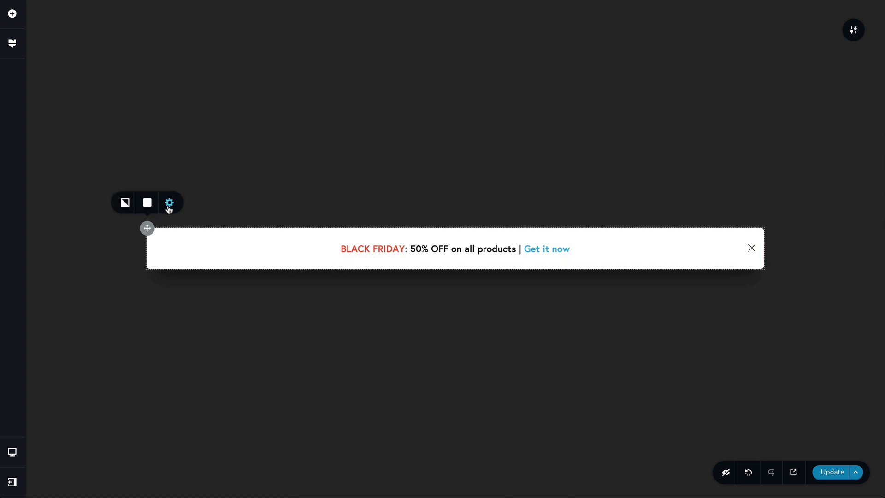
mouse_move(169, 203)
click(157, 175)
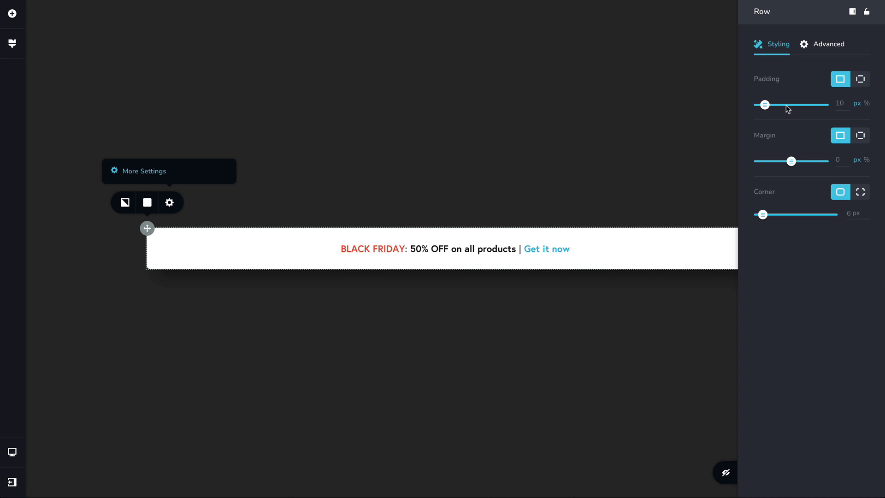
drag(766, 105, 757, 105)
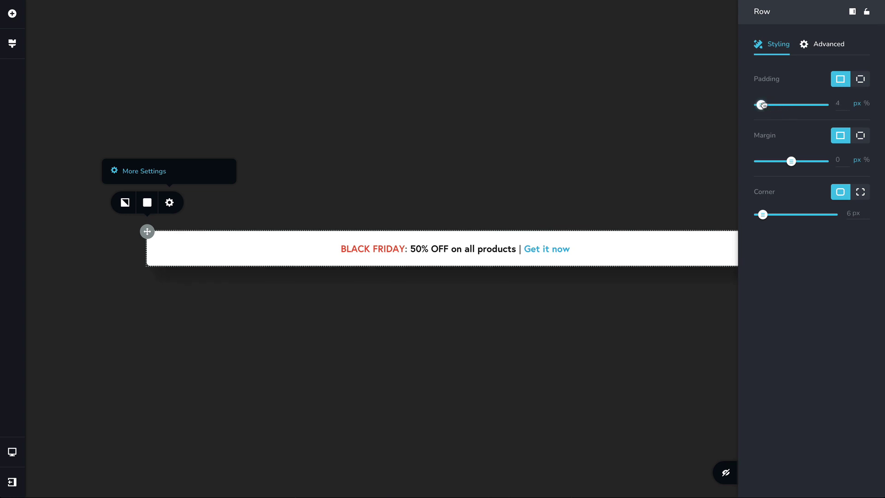
click(289, 252)
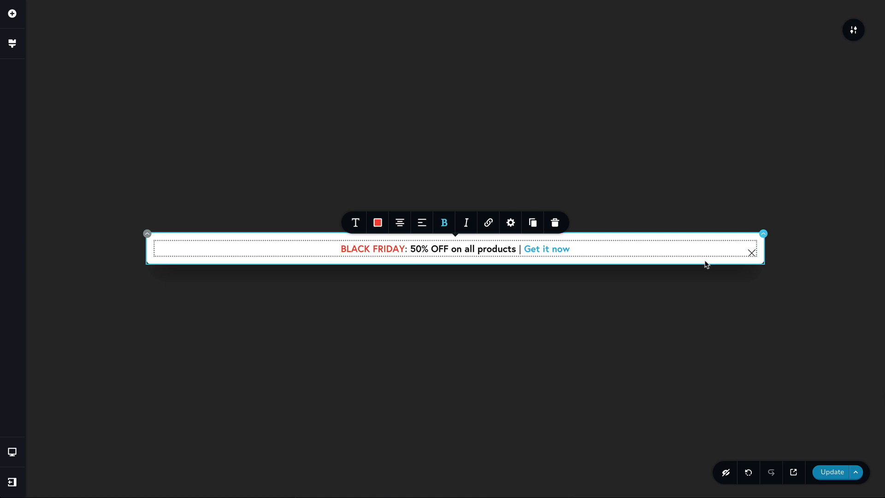
Fine-tune the close X's lateral offset to 15 px.
click(751, 252)
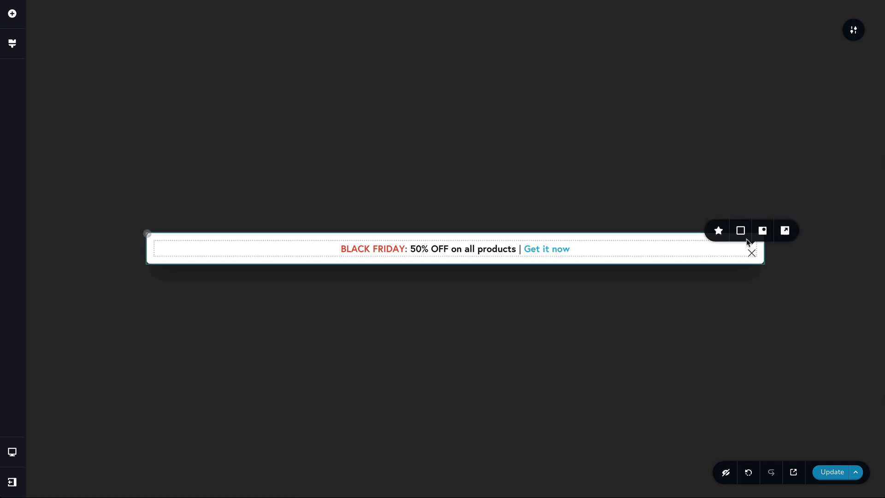
click(718, 231)
drag(728, 150, 732, 174)
click(563, 186)
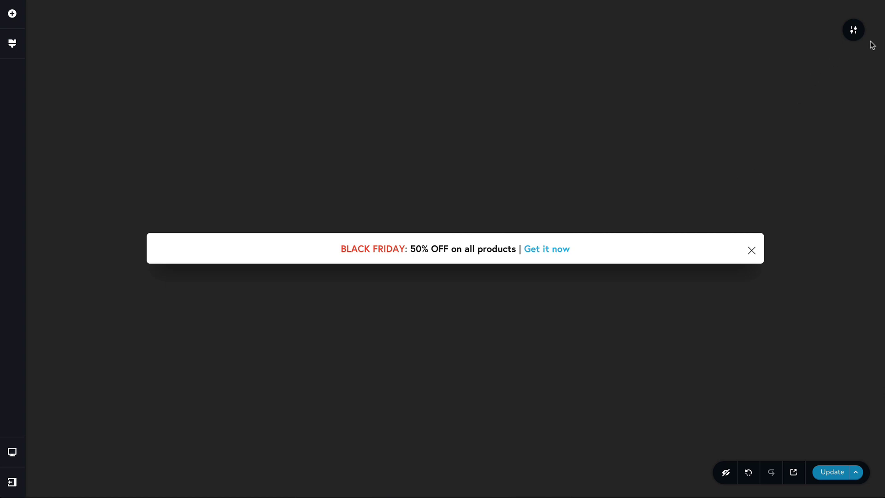
Turn on Scroll Page Behind and turn off Click Outside to Close for the popup.
click(857, 31)
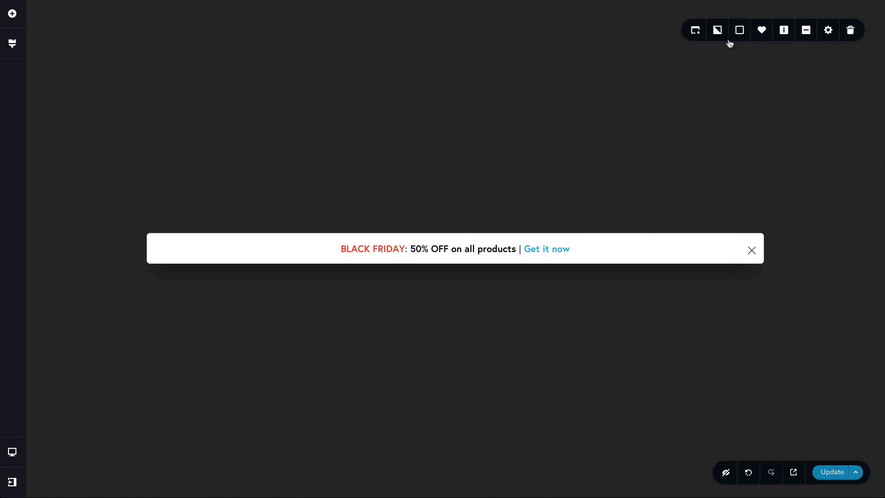
click(695, 32)
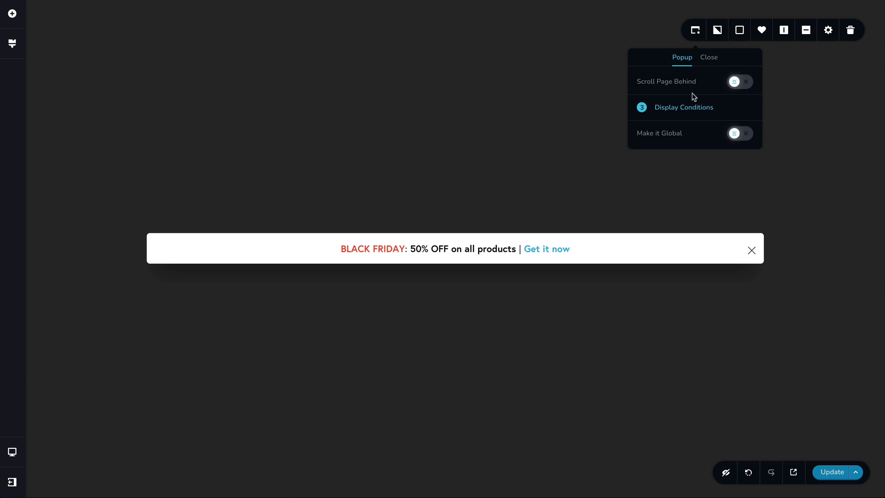
click(735, 90)
click(709, 57)
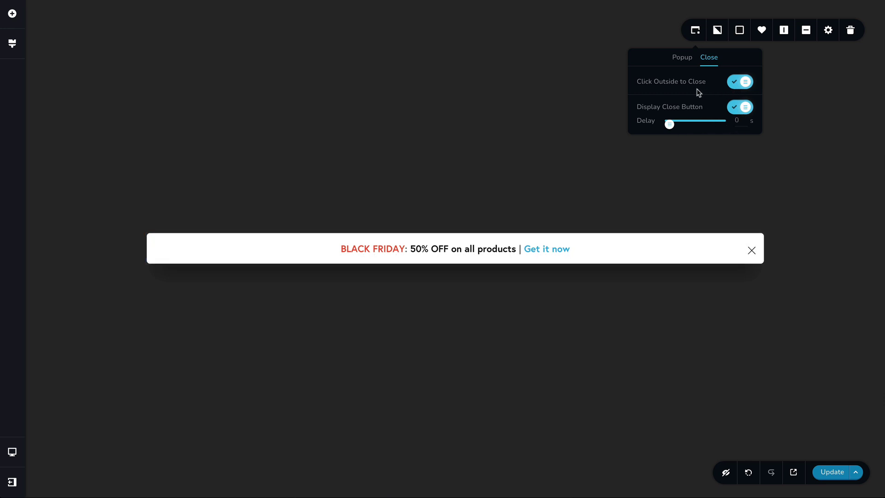
click(740, 87)
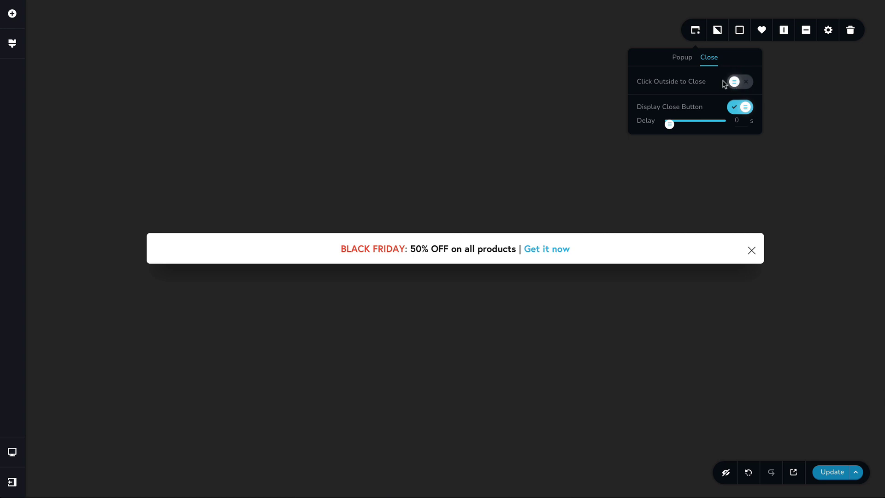
click(698, 35)
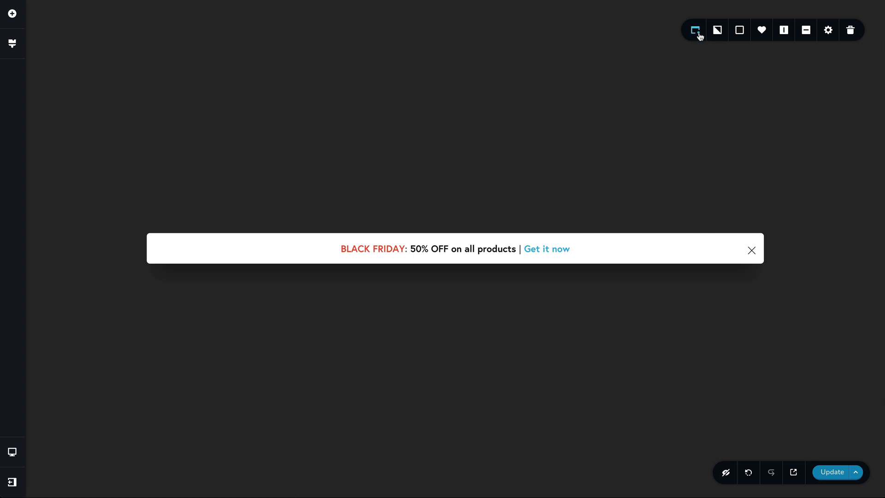
Set the On Page Load trigger delay to 5 seconds and save it.
click(699, 35)
click(682, 108)
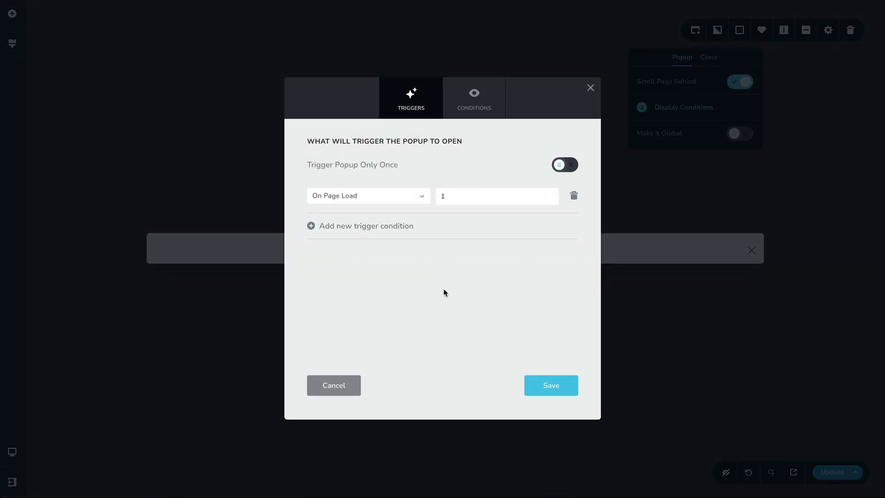
click(400, 199)
click(481, 299)
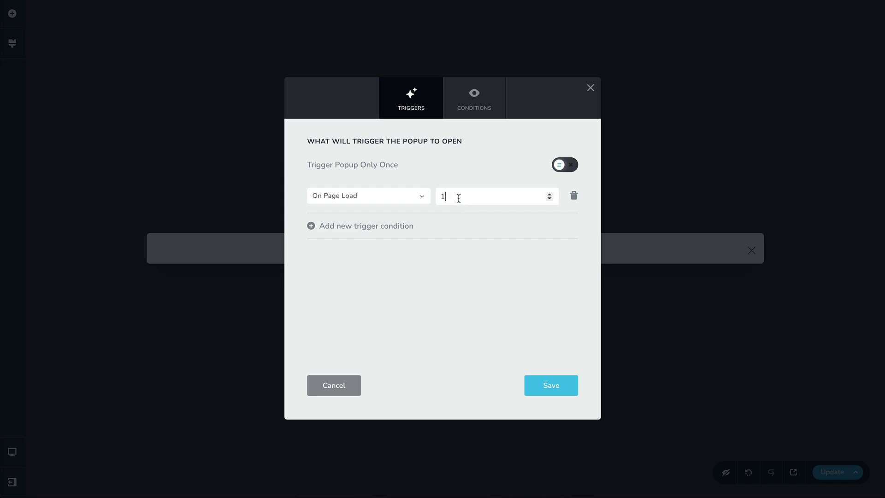
key(BackSpace)
text(5)
click(470, 291)
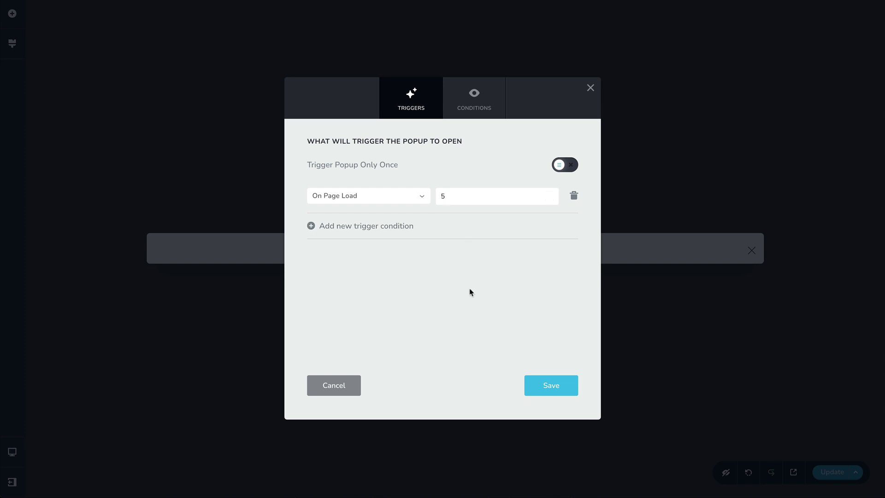
click(551, 386)
Add an Exclude Pages rule for the Black Friday page and save the conditions.
click(482, 110)
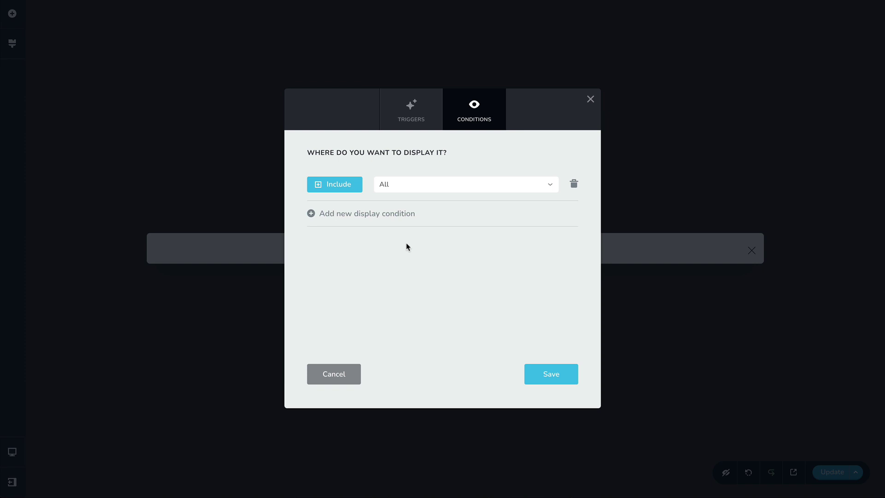
click(362, 213)
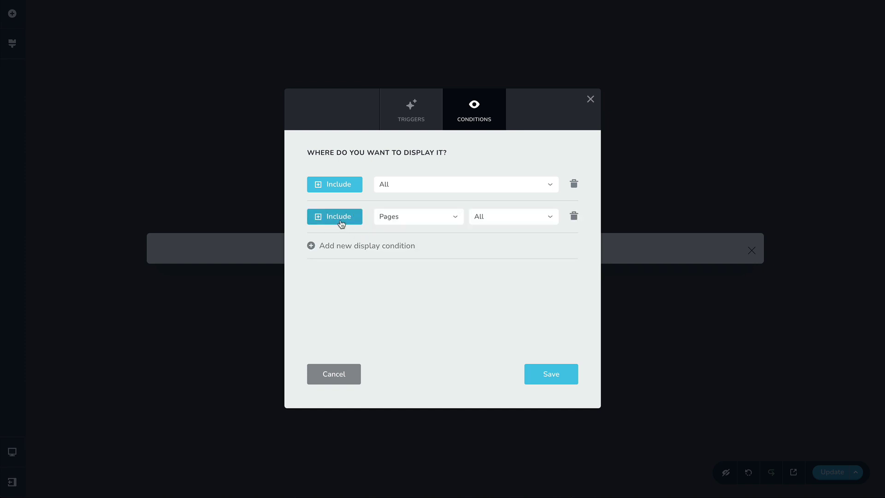
click(342, 223)
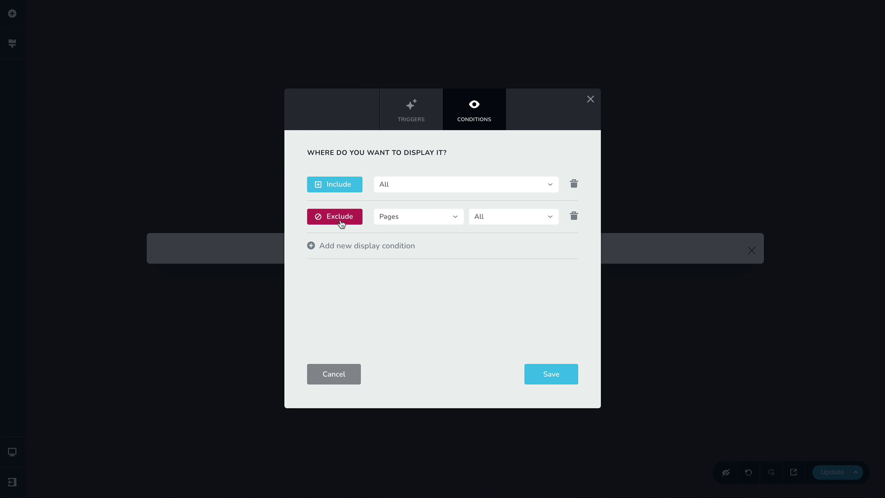
click(511, 222)
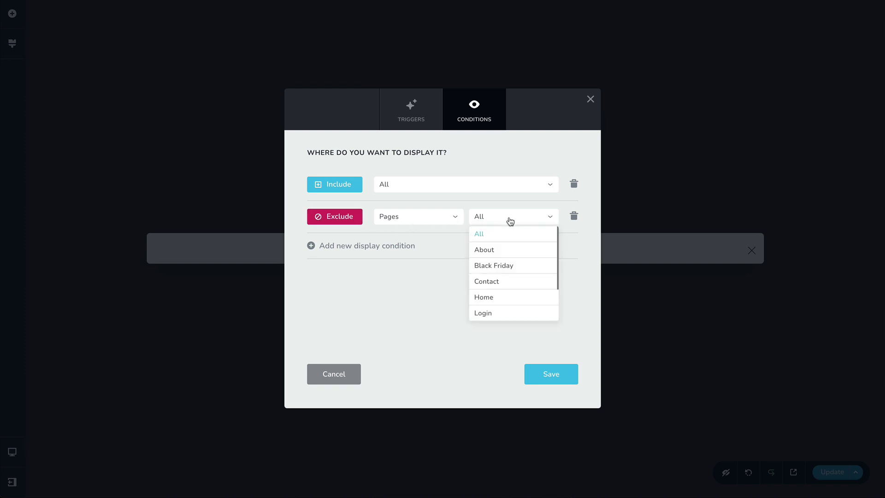
click(517, 267)
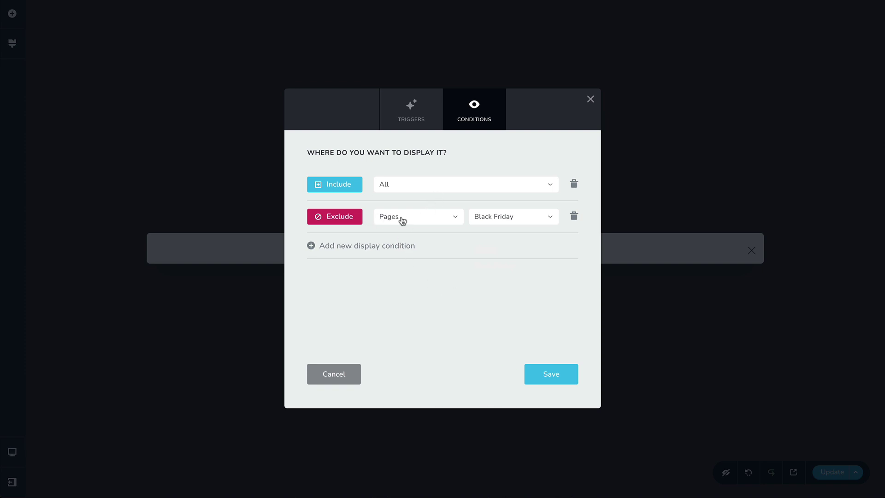
click(555, 378)
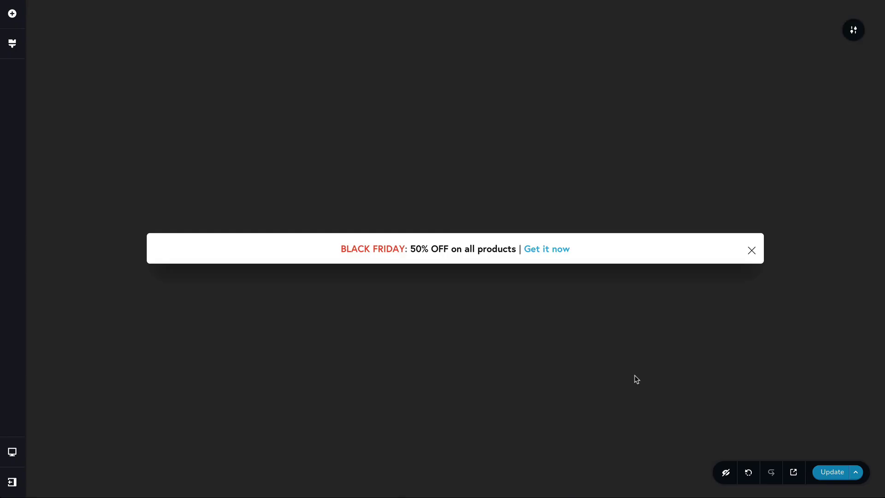
Dock the bar at the bottom, set its width to 100%, and make the overlay fully transparent.
click(854, 31)
click(806, 34)
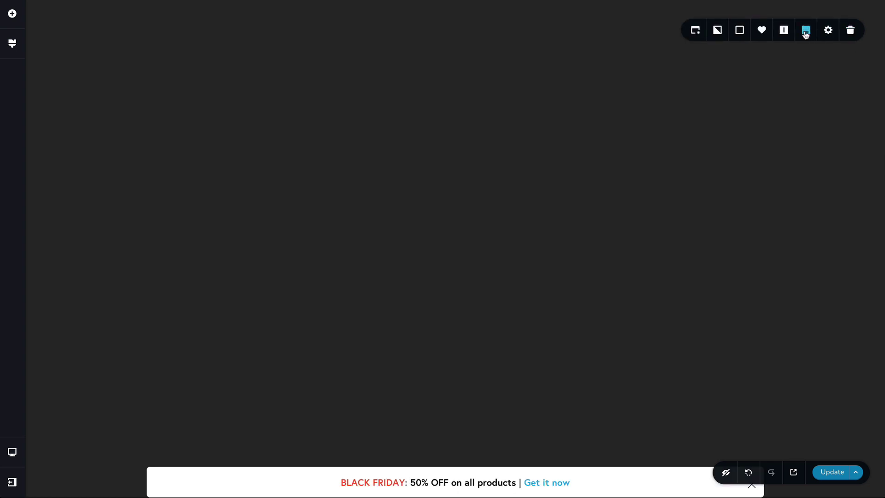
click(828, 32)
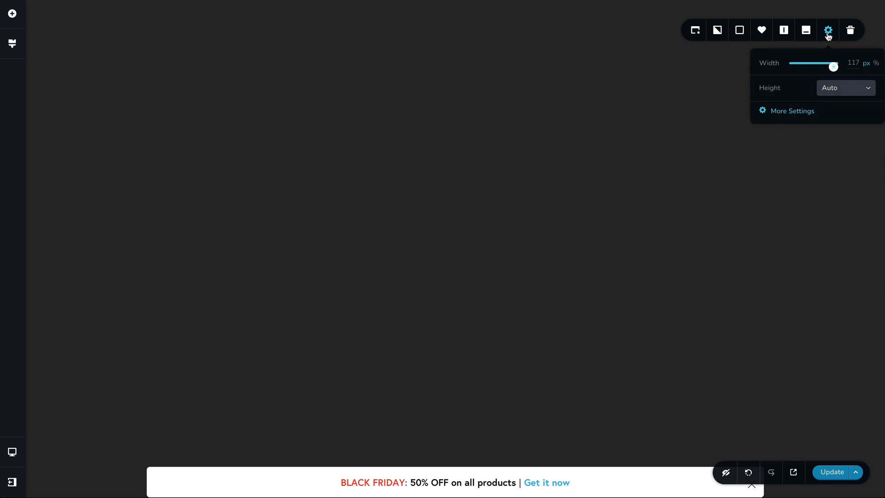
click(876, 64)
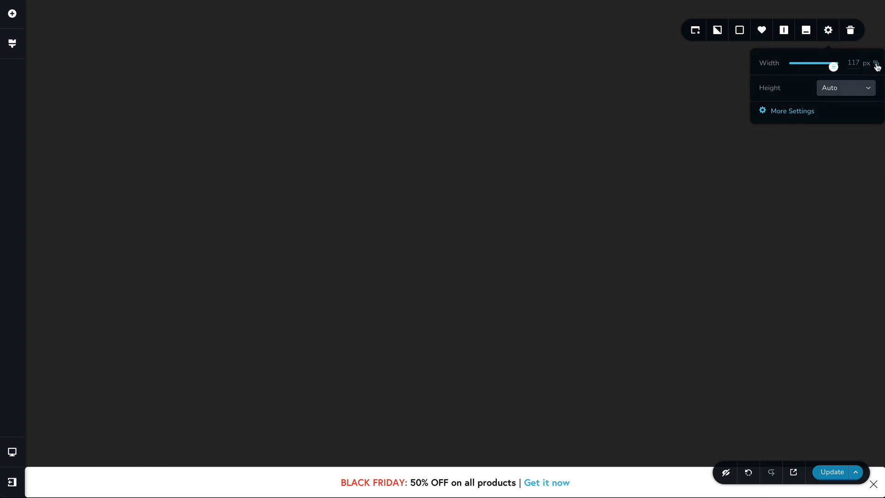
double_click(856, 62)
text(100)
click(740, 30)
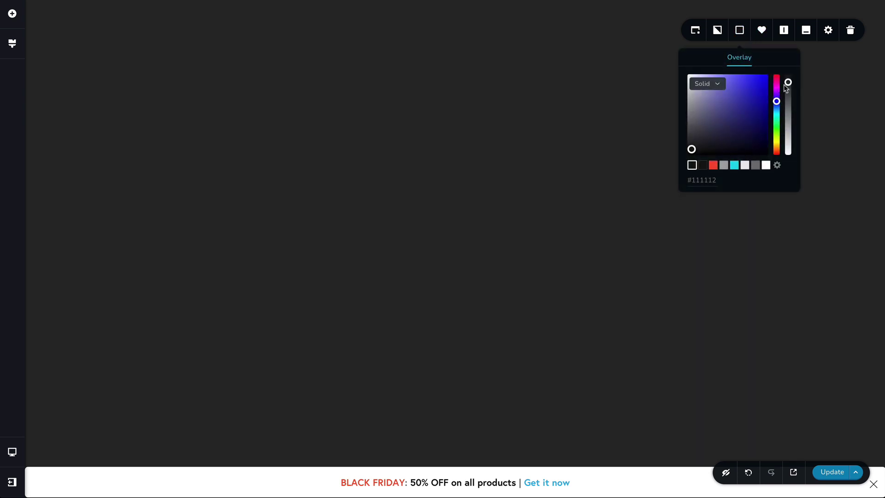
drag(786, 85, 788, 157)
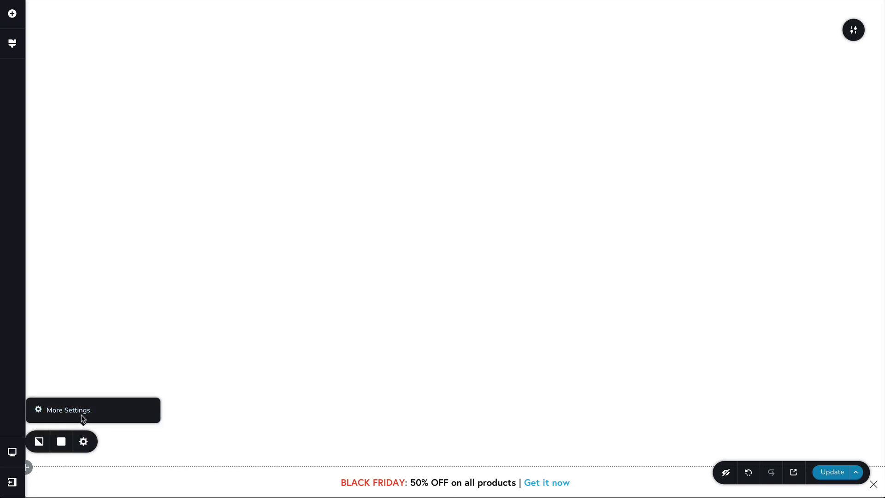
Set the bar row's Entrance Animation to FadeInUp in its Advanced settings.
click(83, 418)
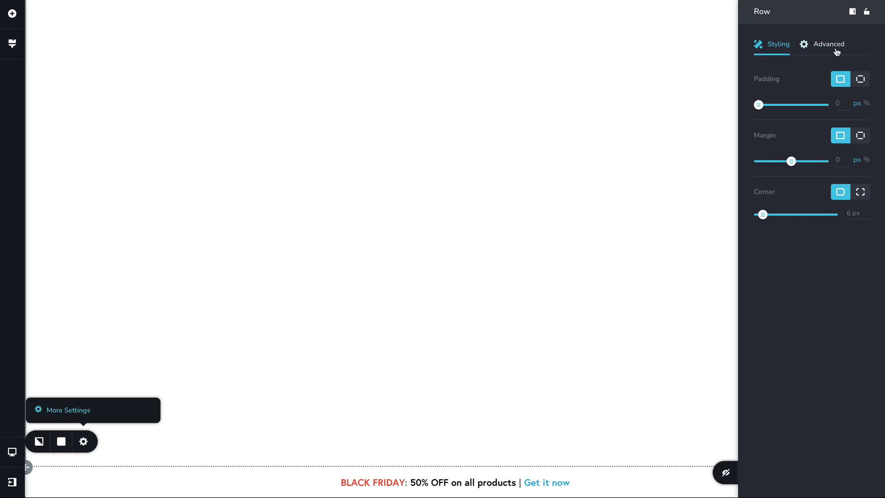
click(837, 51)
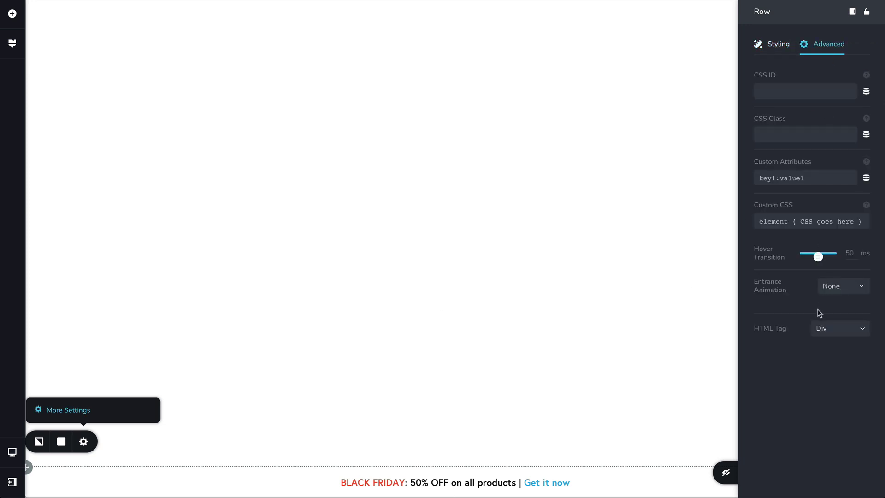
click(840, 292)
scroll(844, 332, down, 5)
scroll(844, 331, down, 5)
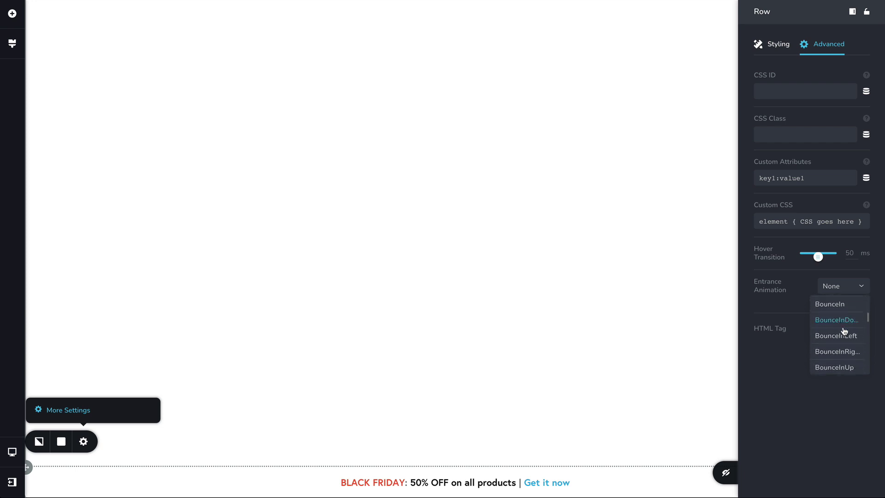
scroll(844, 331, down, 4)
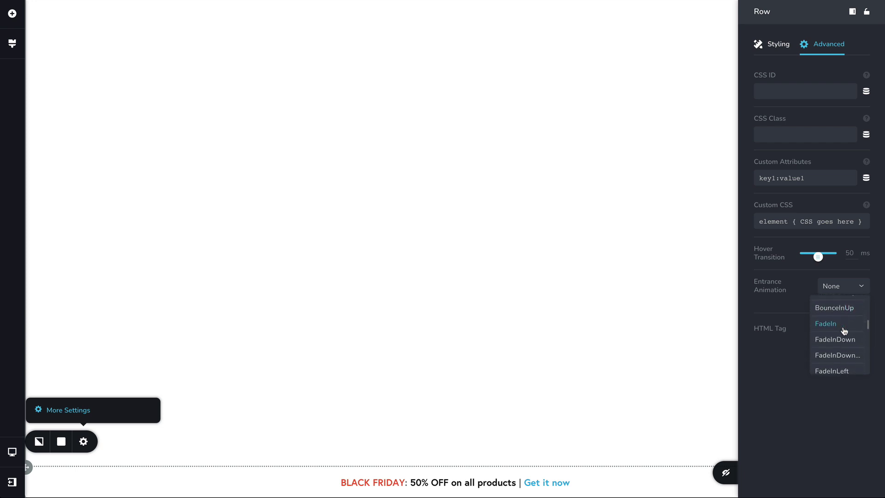
scroll(844, 331, down, 2)
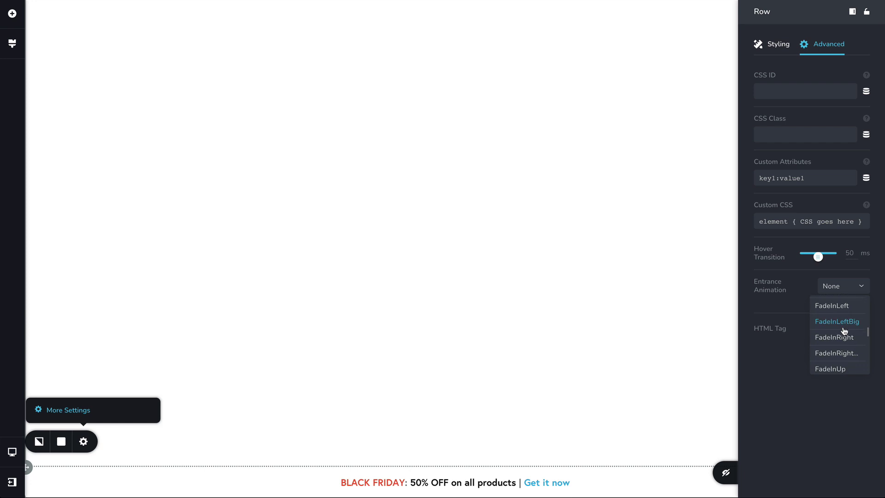
click(839, 349)
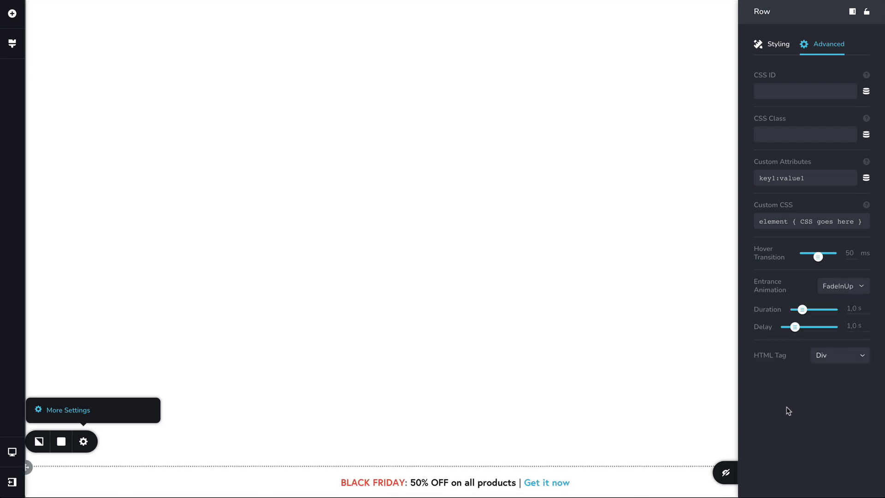
click(647, 408)
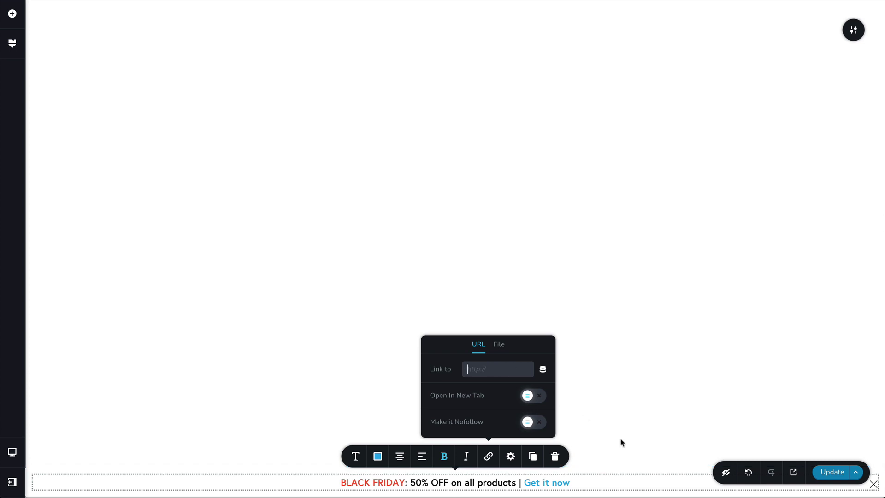
Select 'Get it now' in the bar text and open its link options.
click(566, 484)
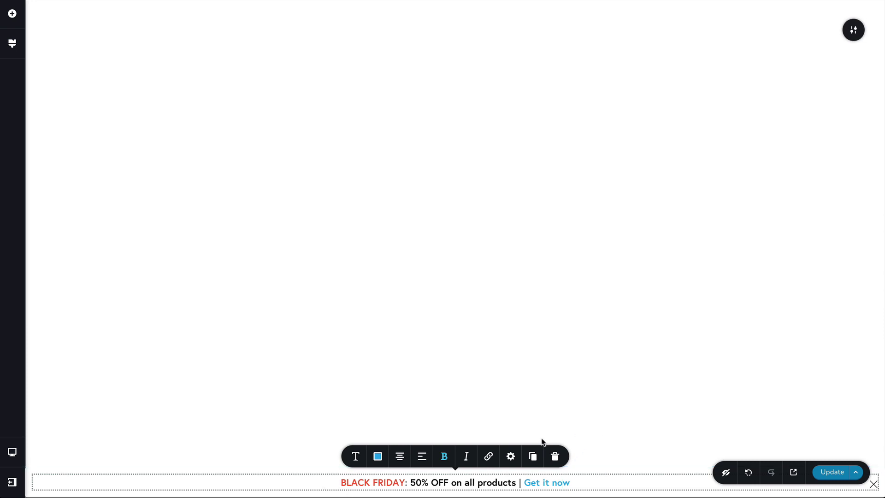
triple_click(550, 483)
drag(575, 484, 526, 484)
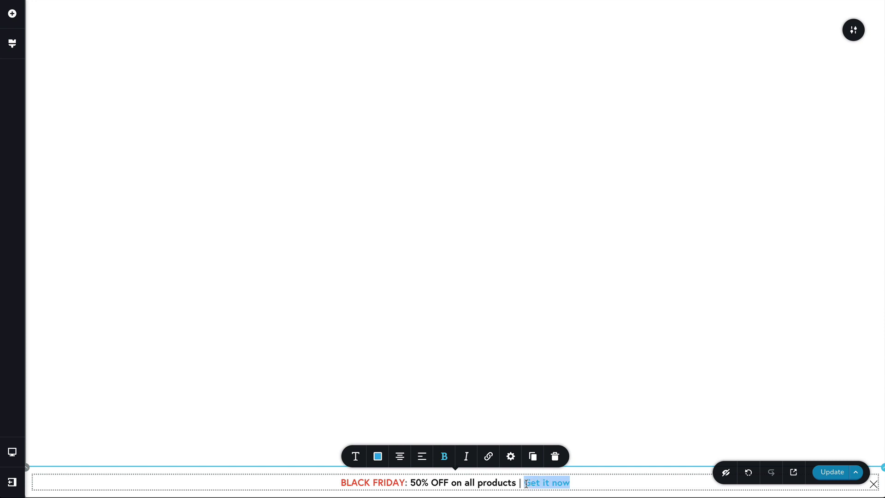
click(489, 456)
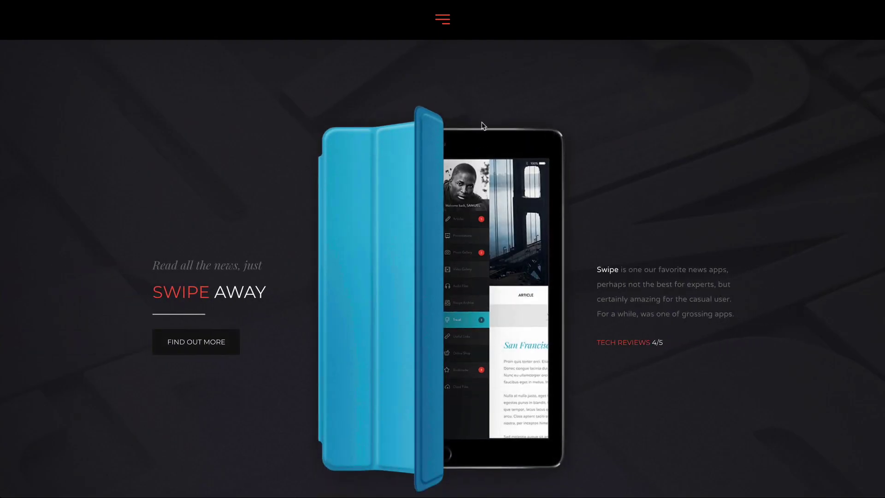
Scroll the live Swipe Away page to watch the Black Friday bar appear at the bottom.
scroll(483, 125, down, 1)
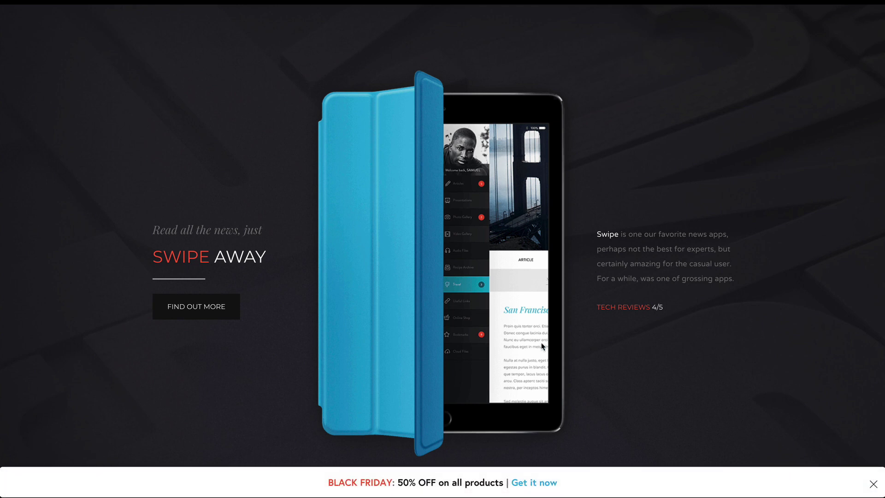
scroll(548, 413, up, 1)
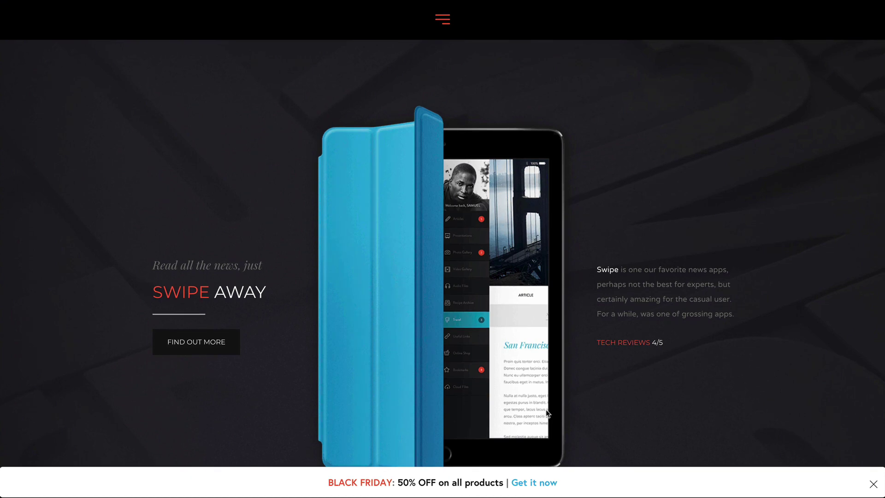